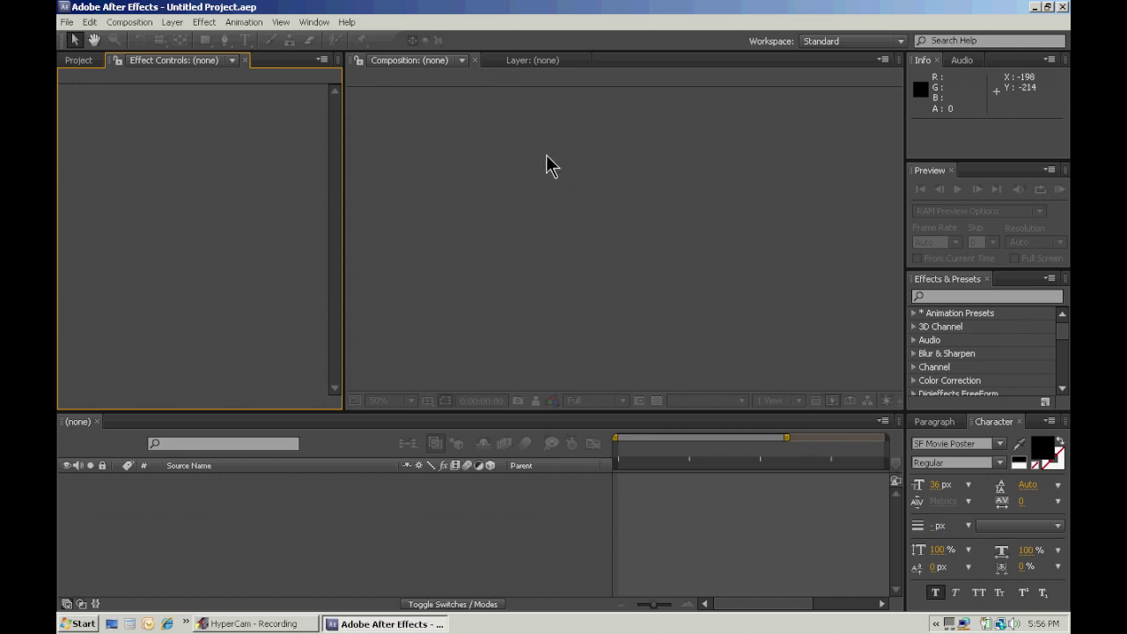
Create a new composition with the default HDV 720 preset at 1280×720.
left_click(129, 22)
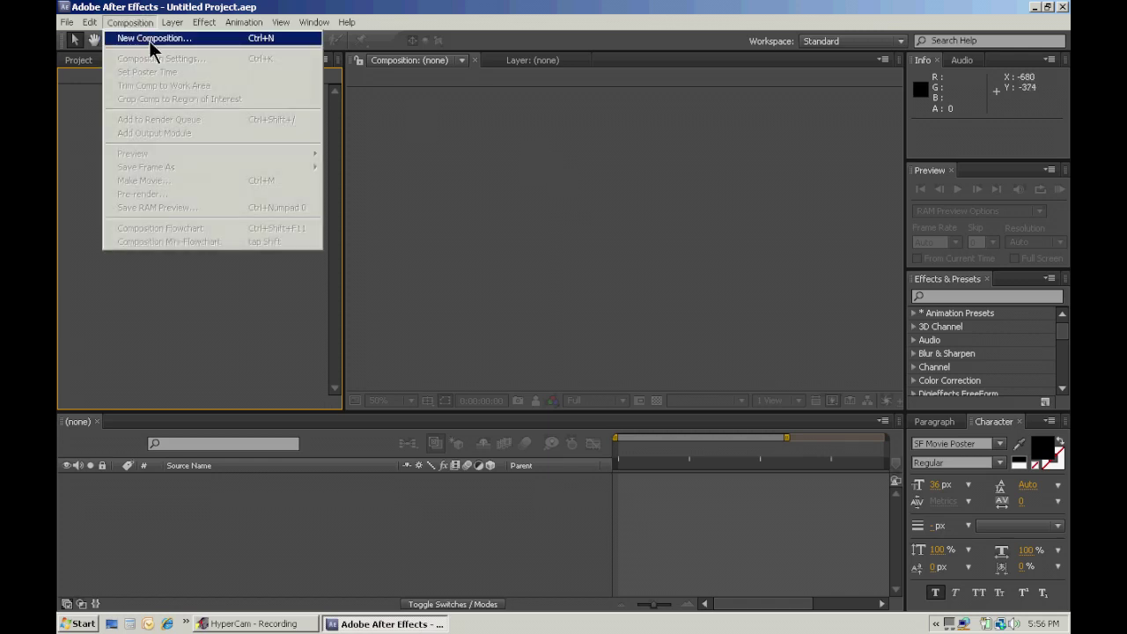
left_click(150, 39)
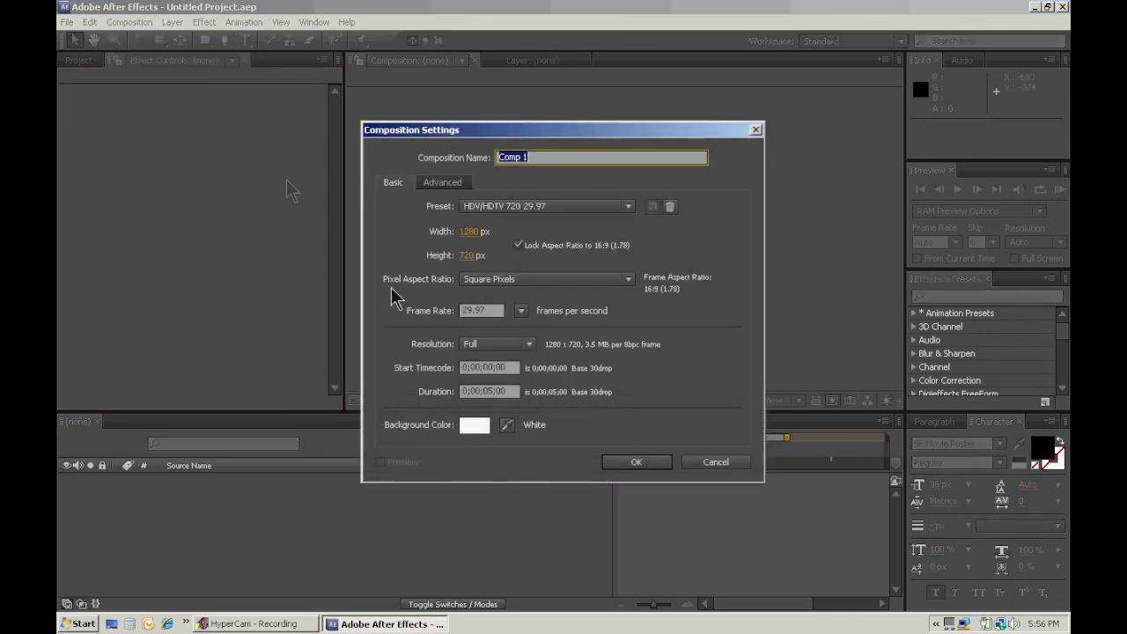
left_click(636, 463)
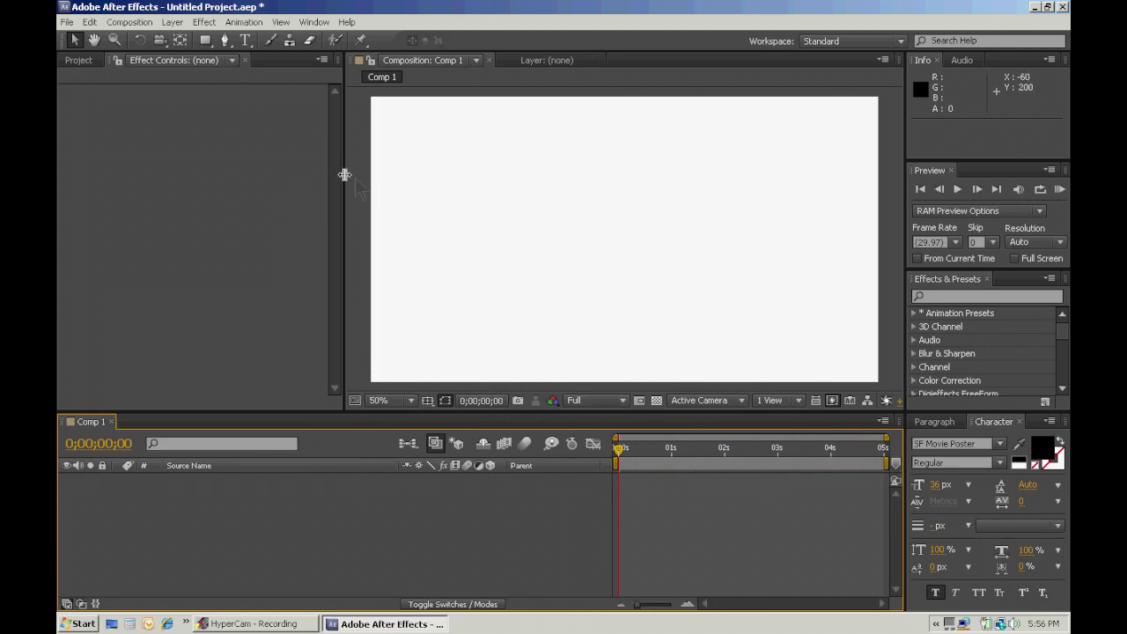
Add a composition-sized blue solid layer named Blue Solid 1.
left_click(172, 22)
mouse_move(259, 45)
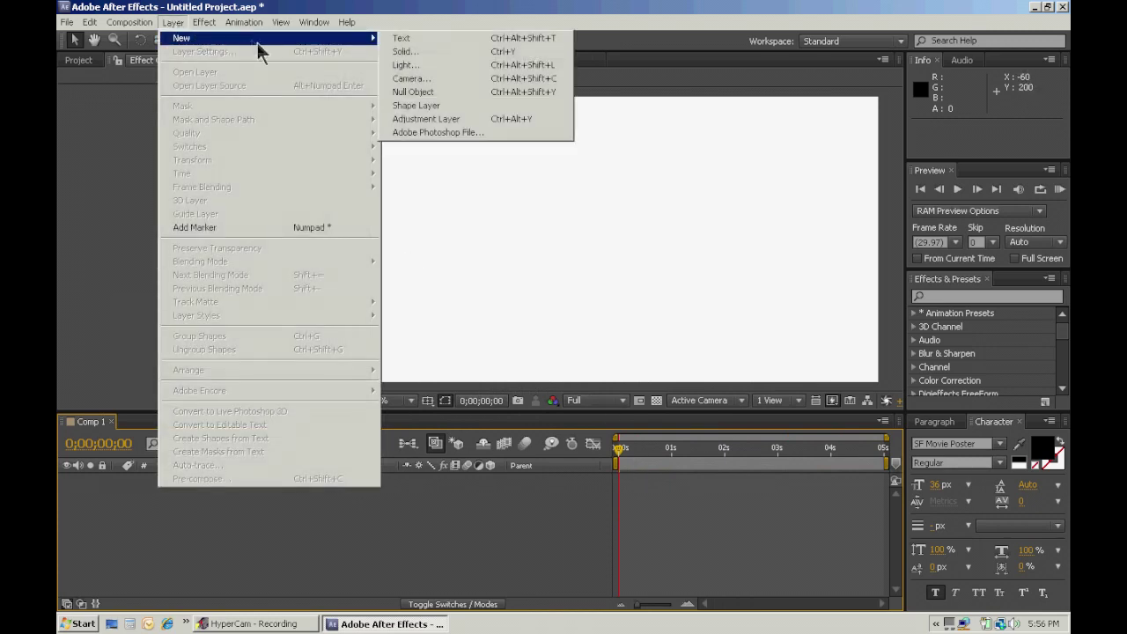
left_click(419, 51)
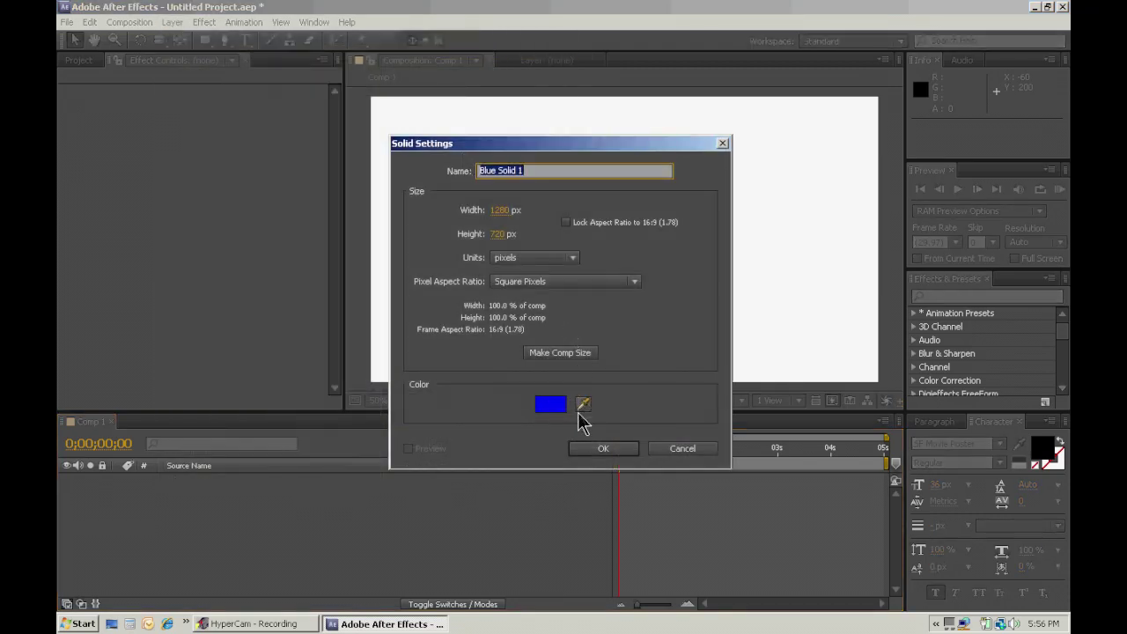
left_click(581, 361)
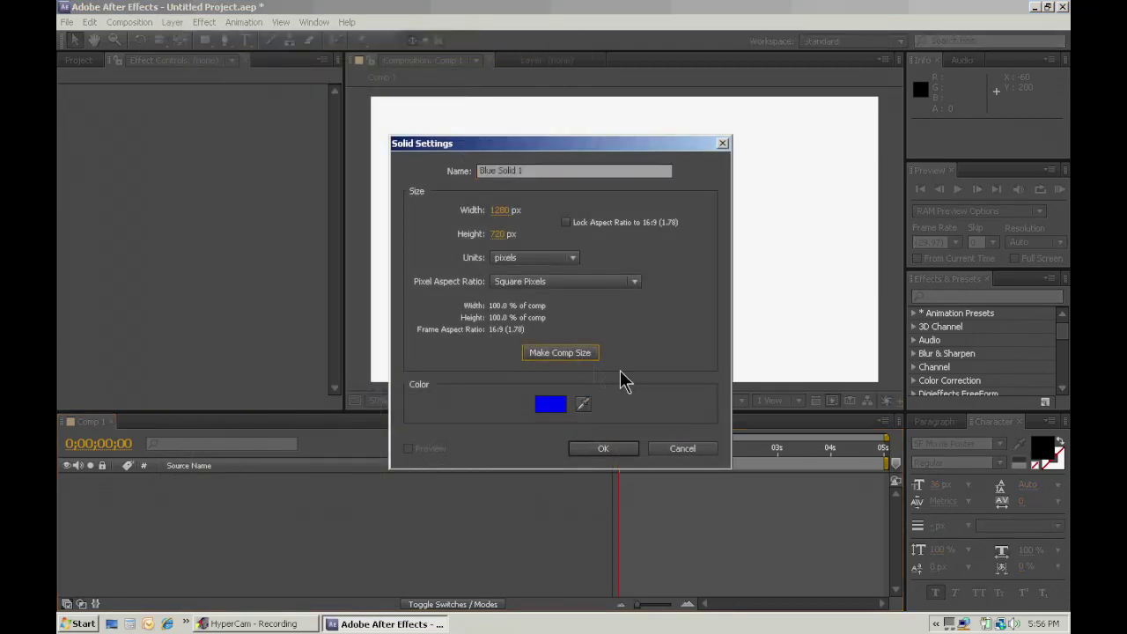
left_click(602, 449)
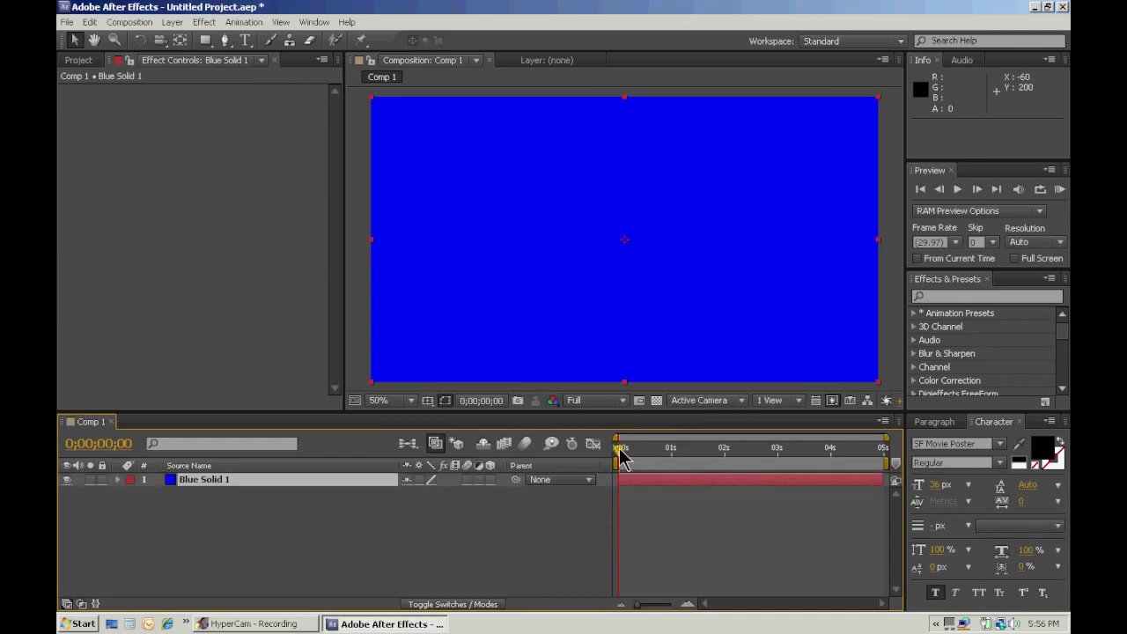
Move the current time to 0;00;02;00 and select Blue Solid 1.
left_click_drag(619, 451, 725, 455)
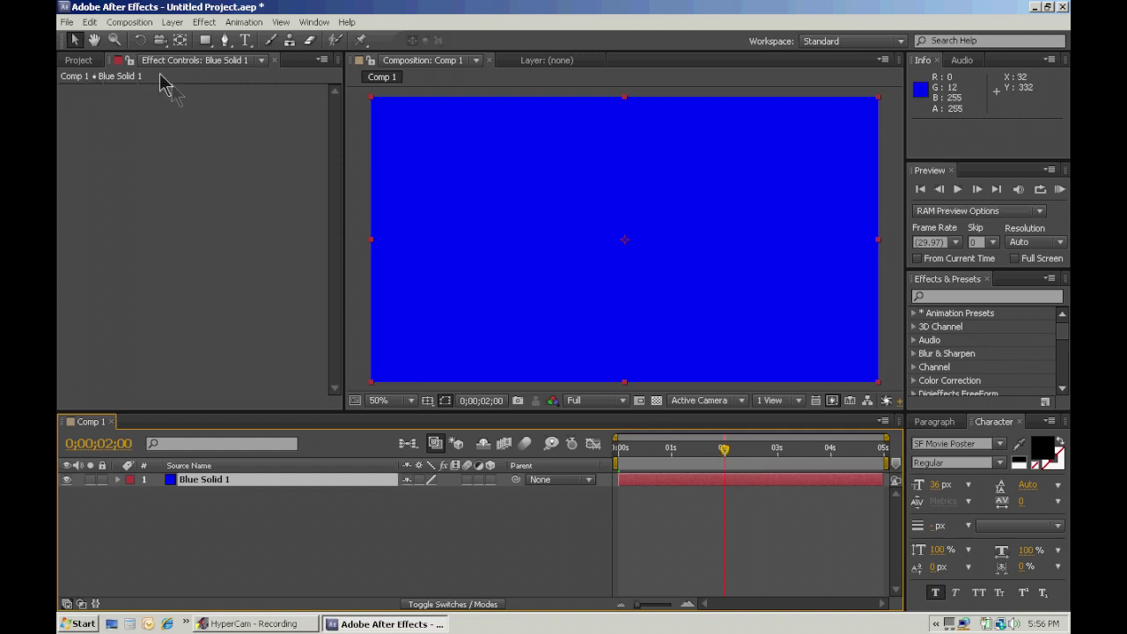
left_click(203, 23)
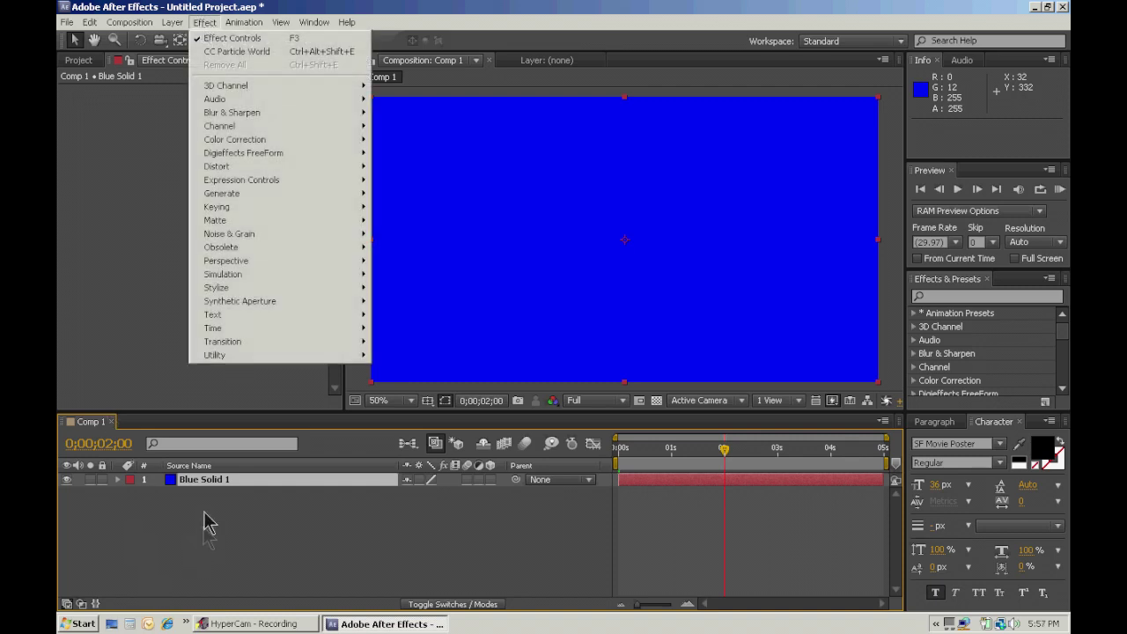
left_click(206, 484)
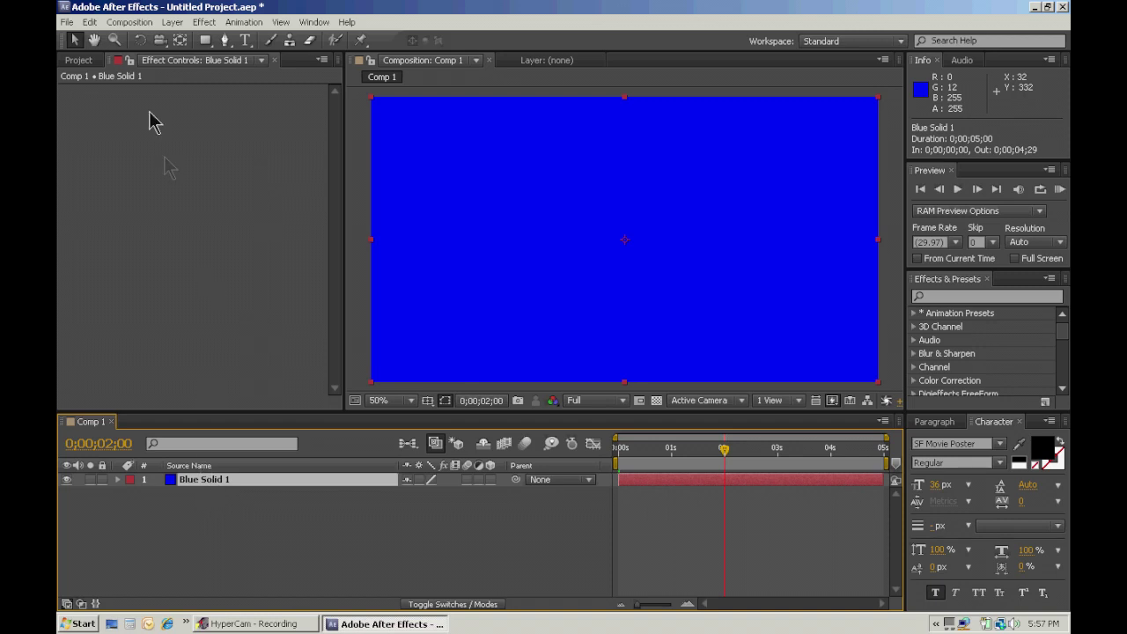
Apply CC Particle World from the Simulation effects to the solid.
left_click(204, 22)
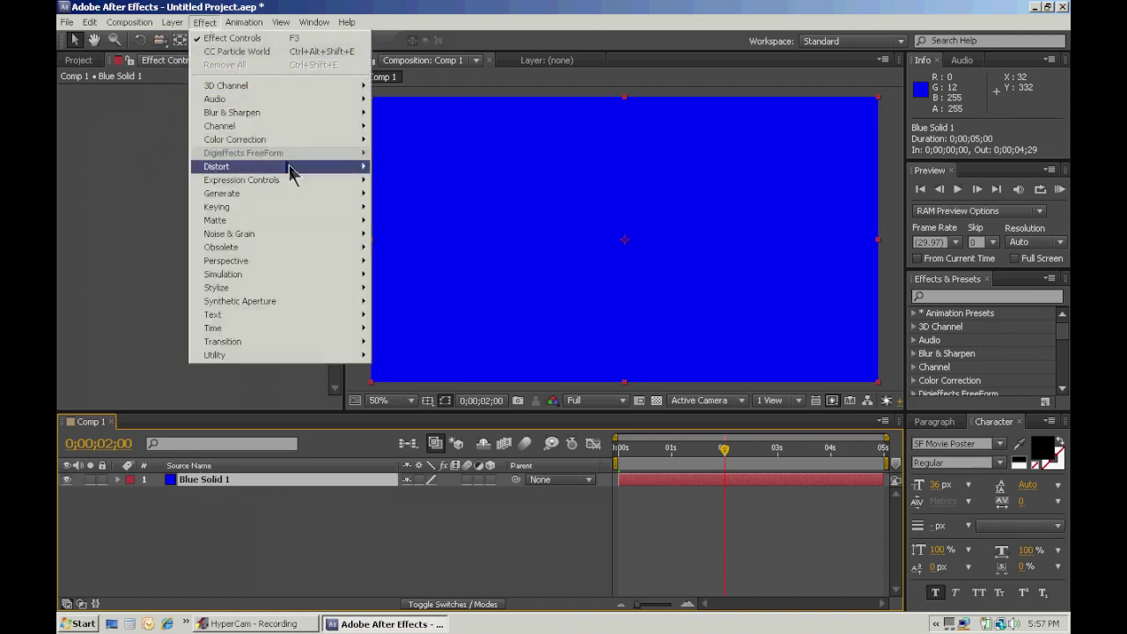
mouse_move(297, 277)
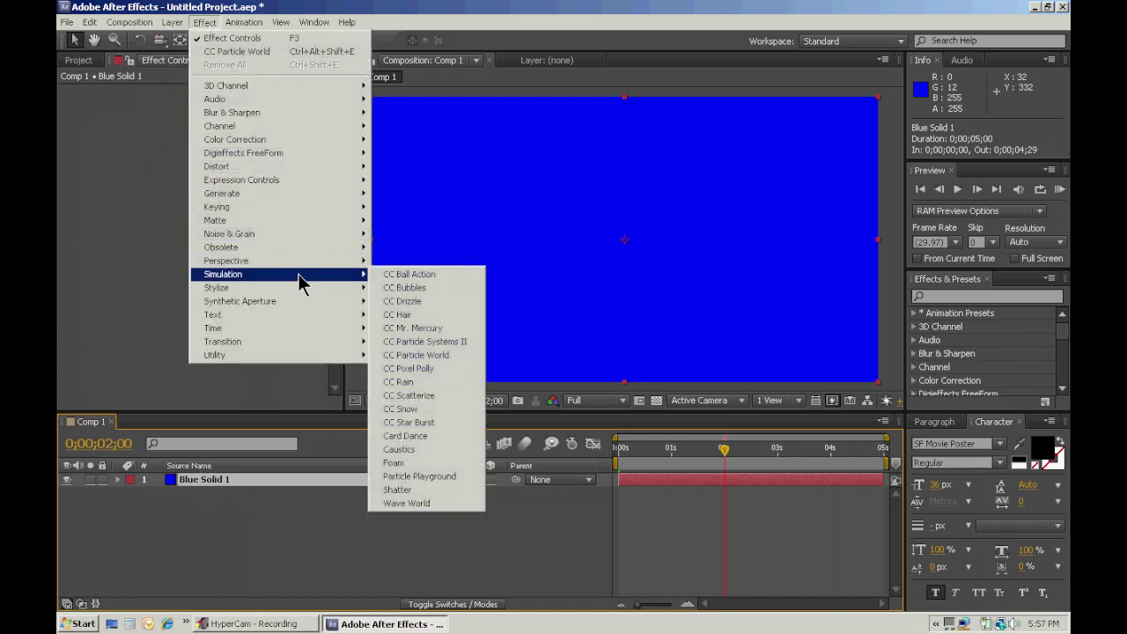
left_click(430, 355)
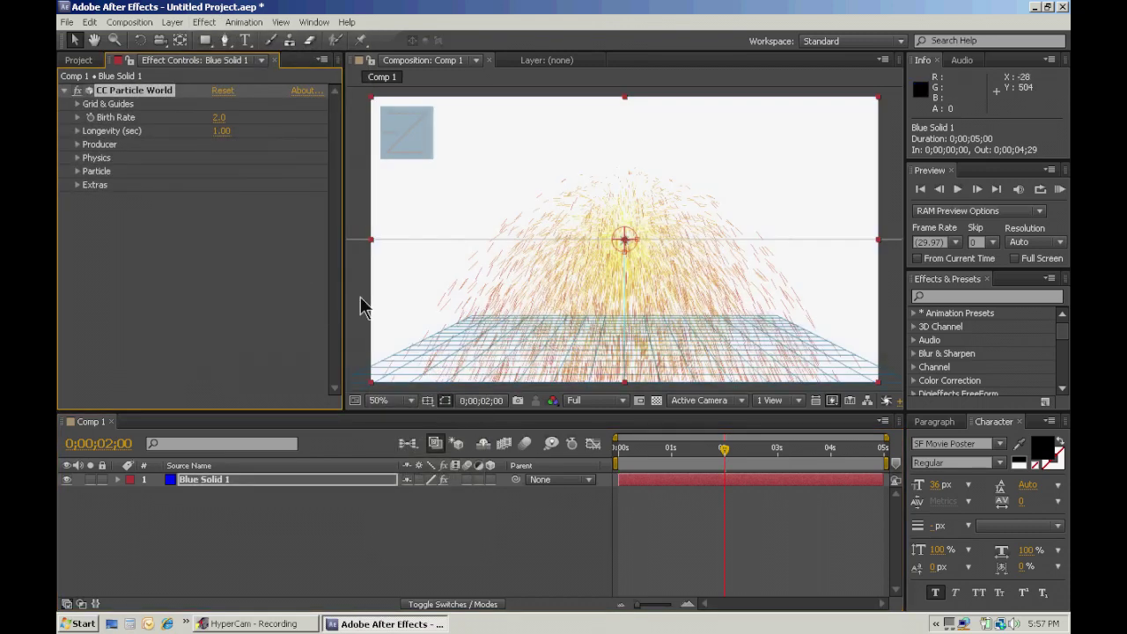
Uncheck Grid under Grid & Guides and scrub the timeline to preview the particles.
left_click(77, 104)
left_click(218, 172)
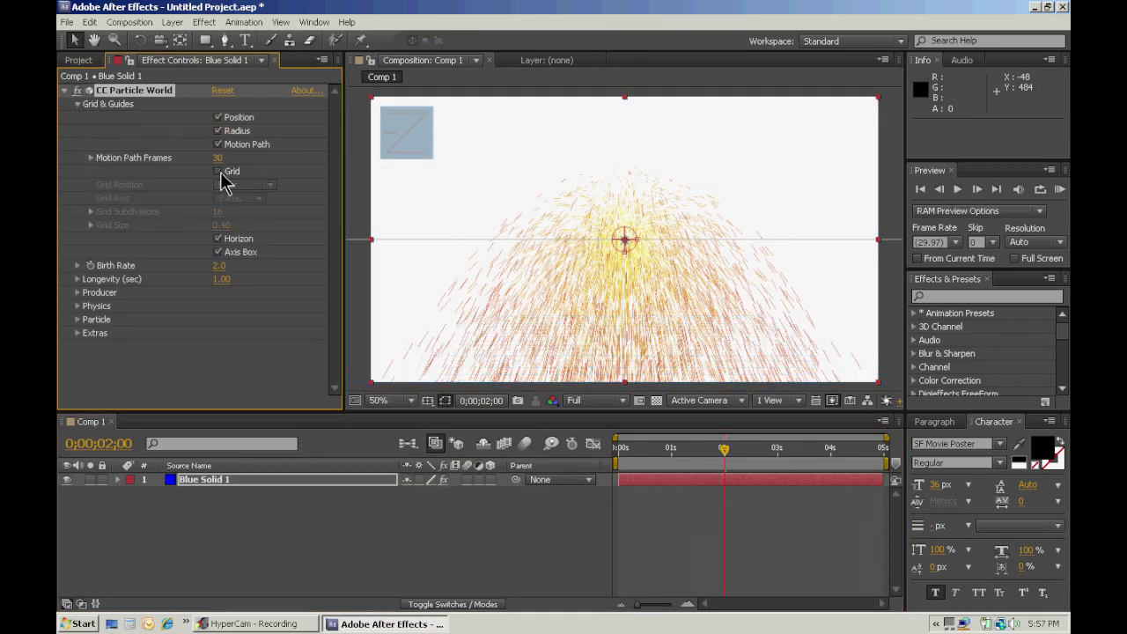
left_click(77, 104)
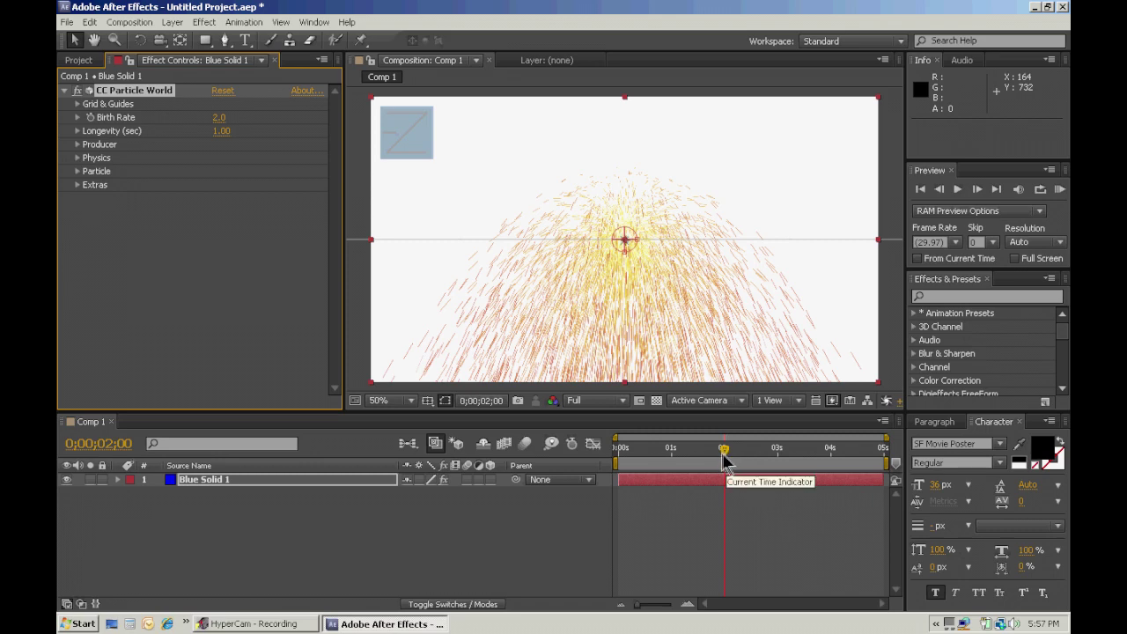
mouse_move(725, 462)
left_mouse_down()
mouse_move(612, 462)
mouse_move(735, 461)
mouse_move(726, 455)
left_mouse_up()
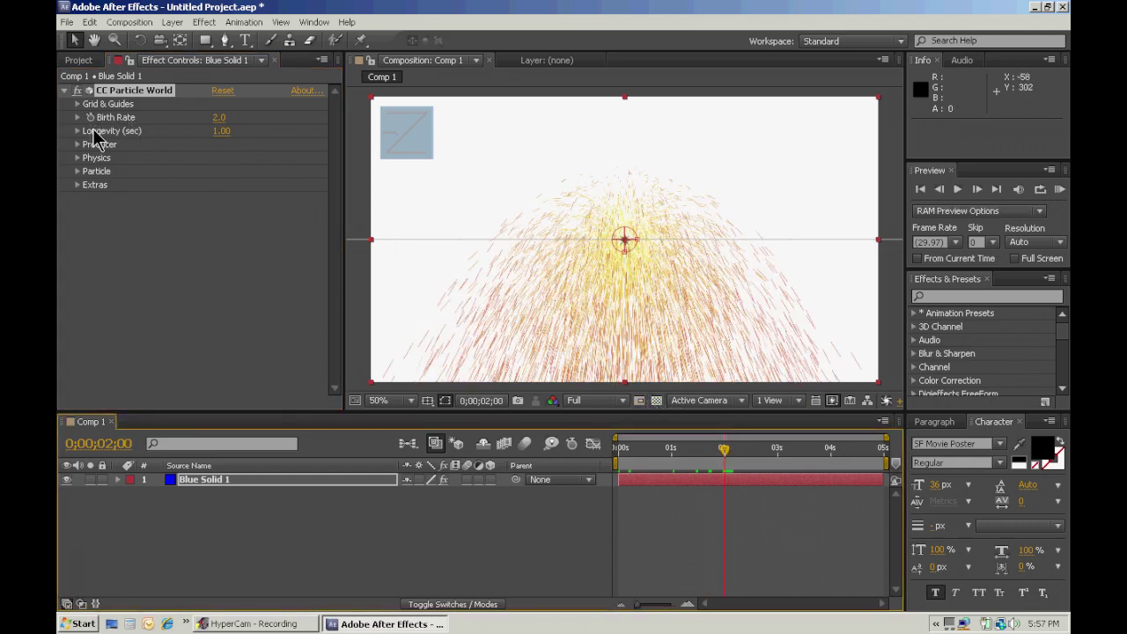
Set the Physics Velocity and Gravity to 0.
left_click(79, 158)
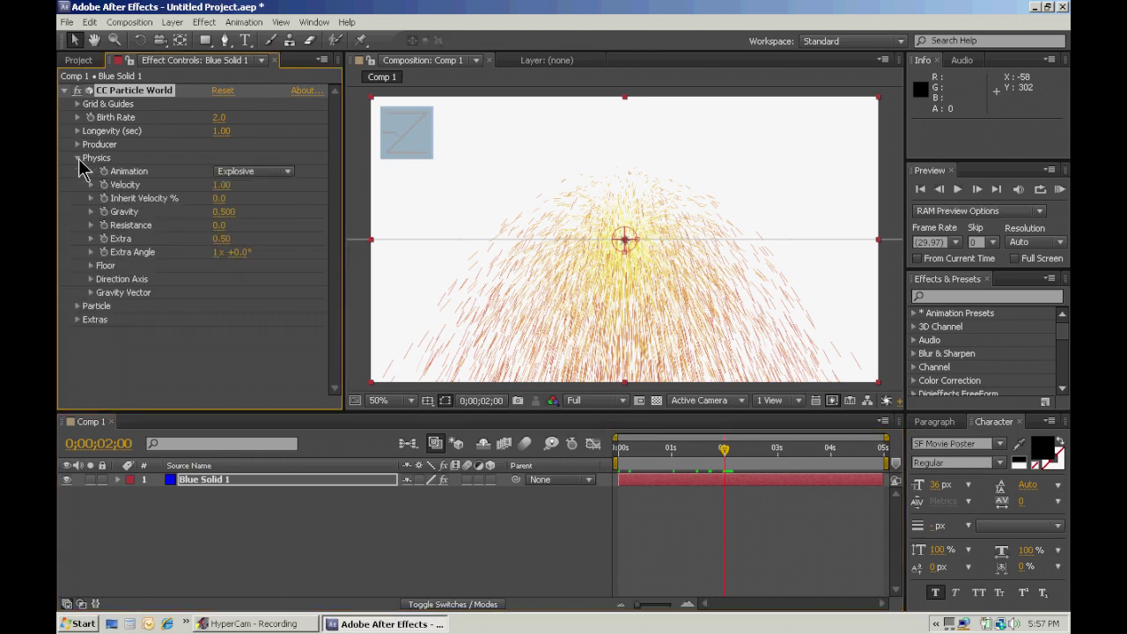
left_click(221, 185)
type("0")
left_click(224, 212)
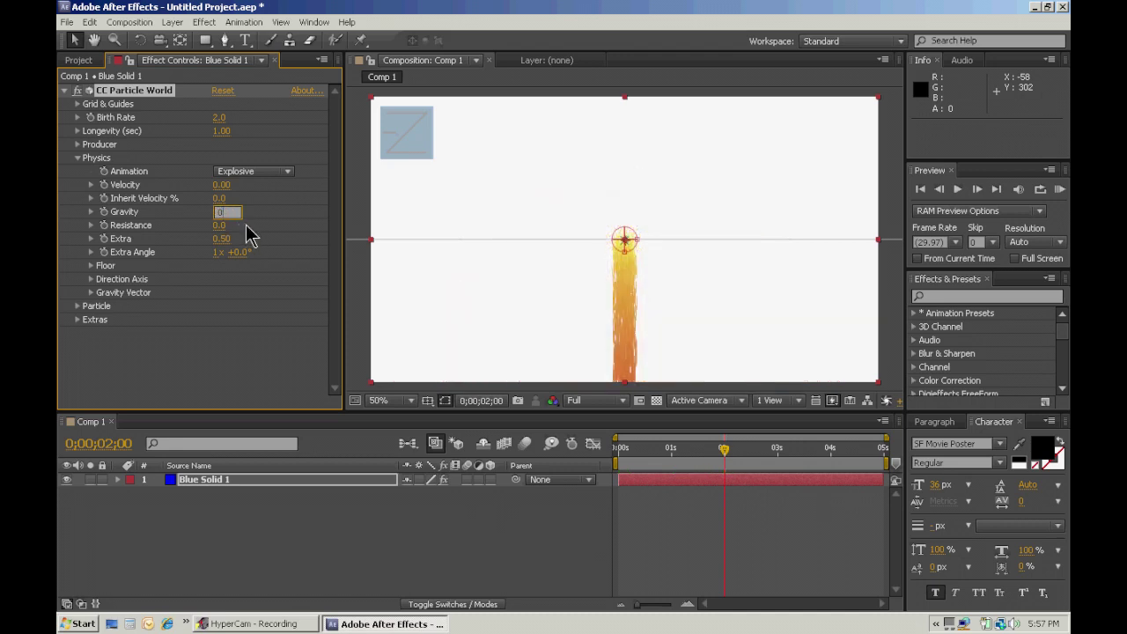
left_click(77, 157)
Change the Particle Type to Faded Sphere.
left_click(77, 171)
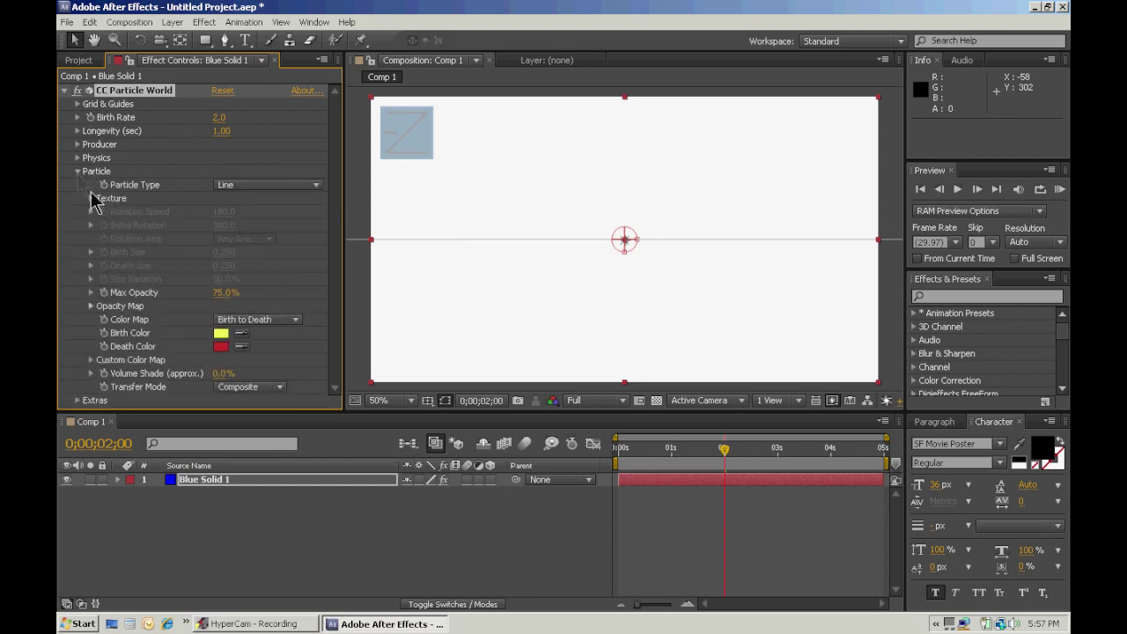
left_click(317, 186)
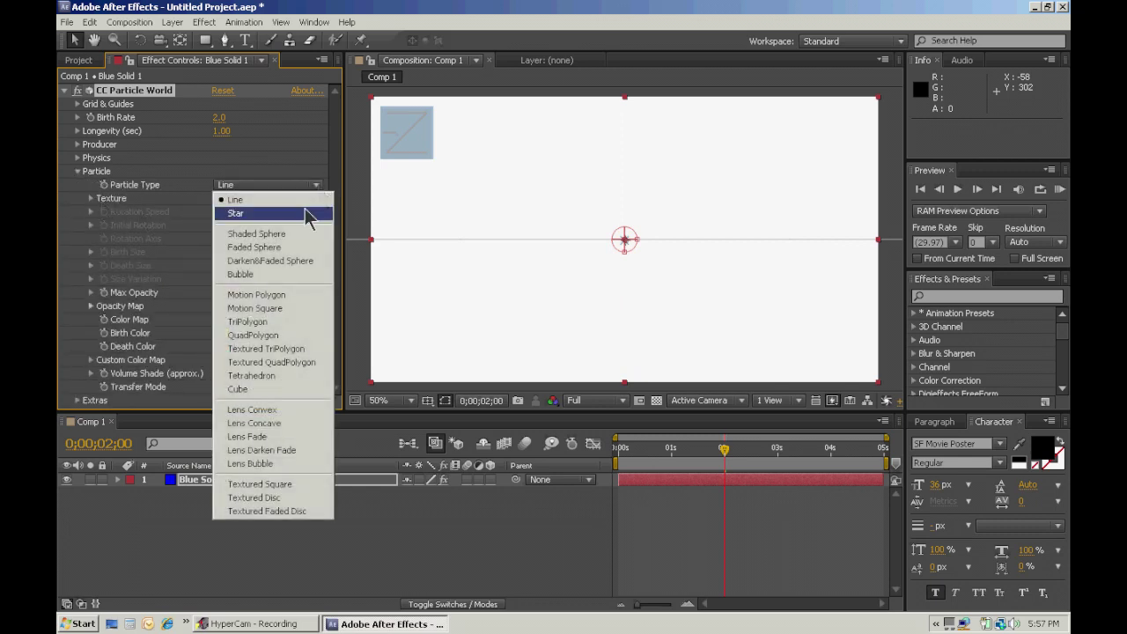
left_click(273, 250)
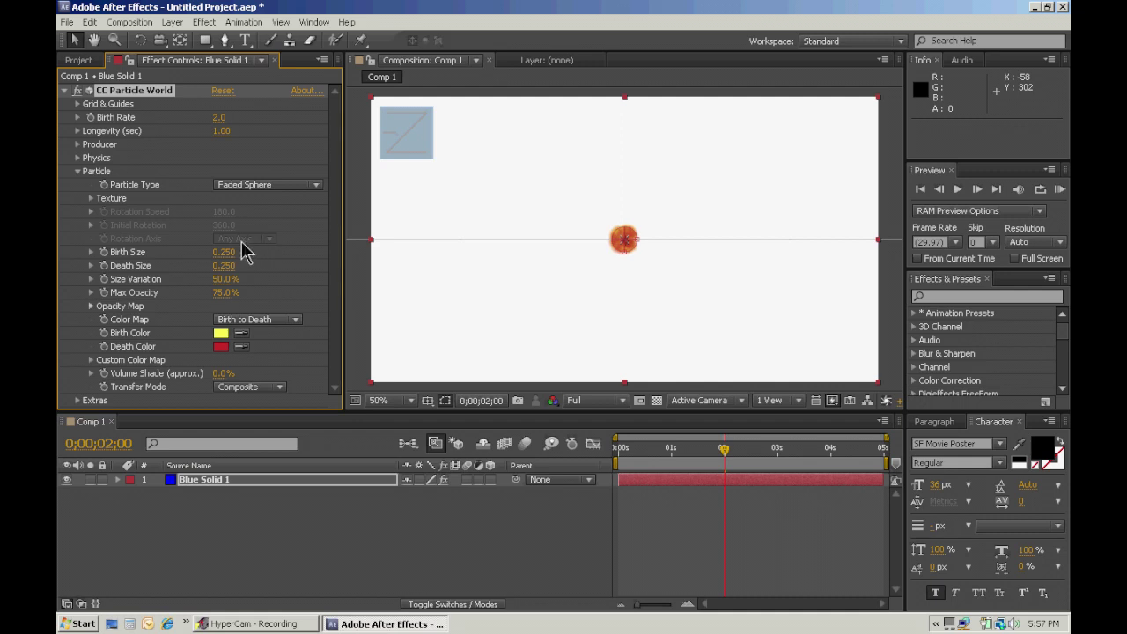
left_click(78, 172)
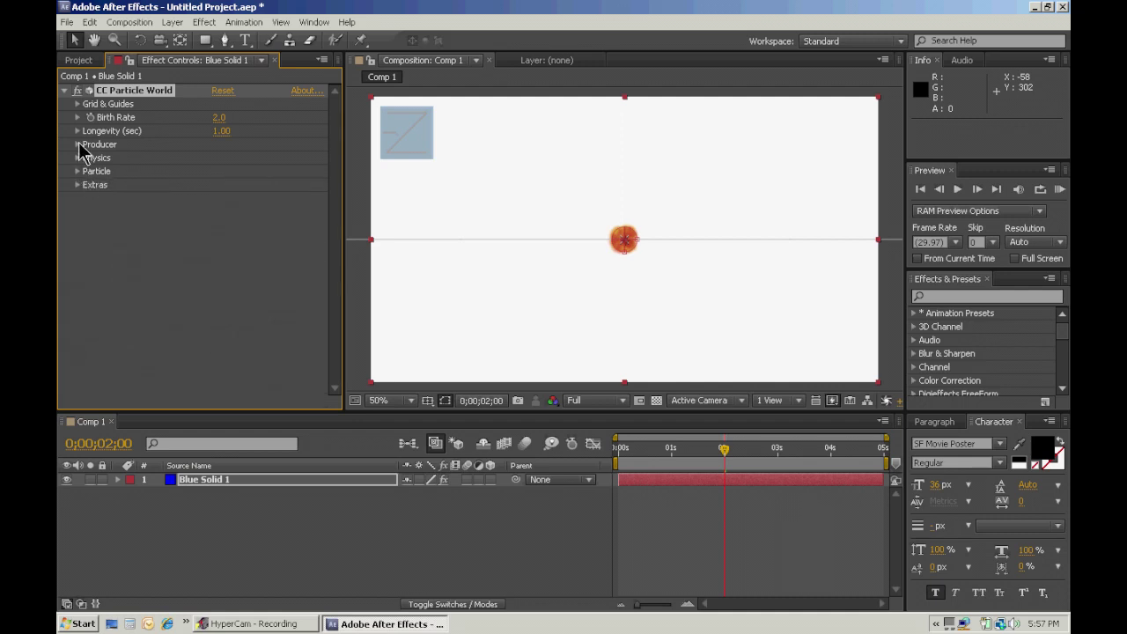
Widen the Producer to Radius X 0.925, Y 1.215, Z 1.325 and enter Longevity 3.
left_click(77, 144)
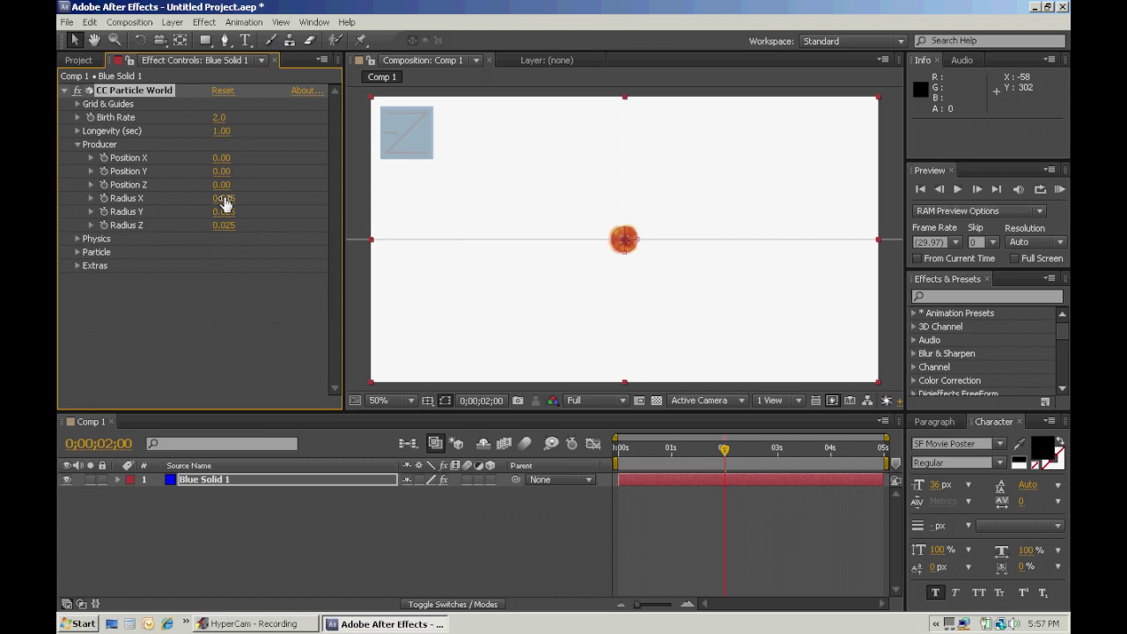
left_click_drag(224, 201, 292, 197)
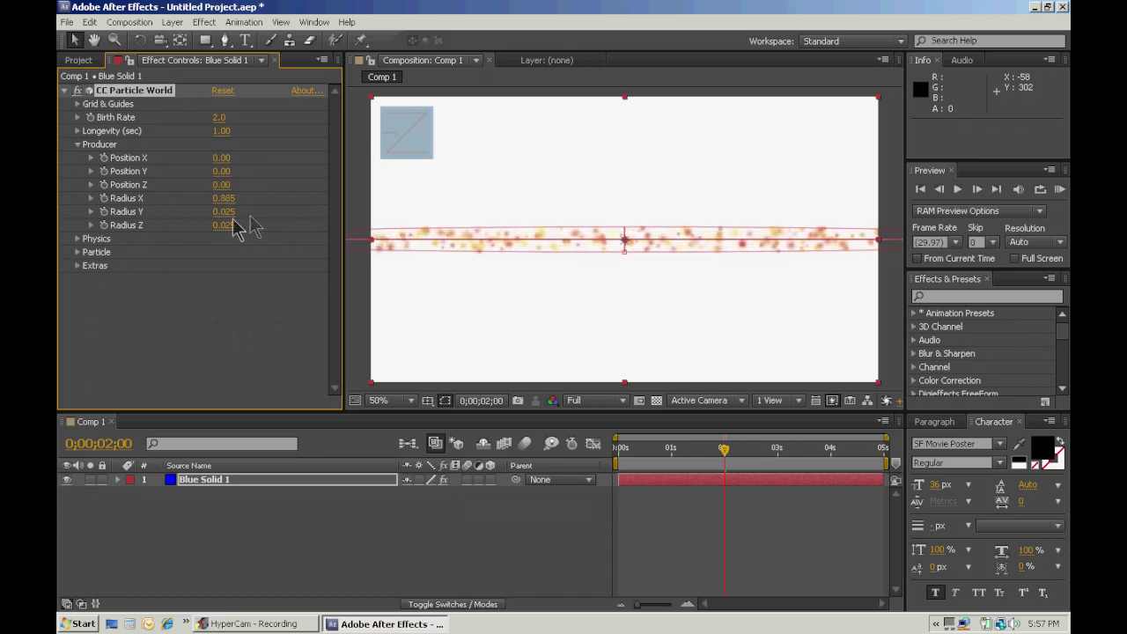
left_click_drag(224, 212, 317, 217)
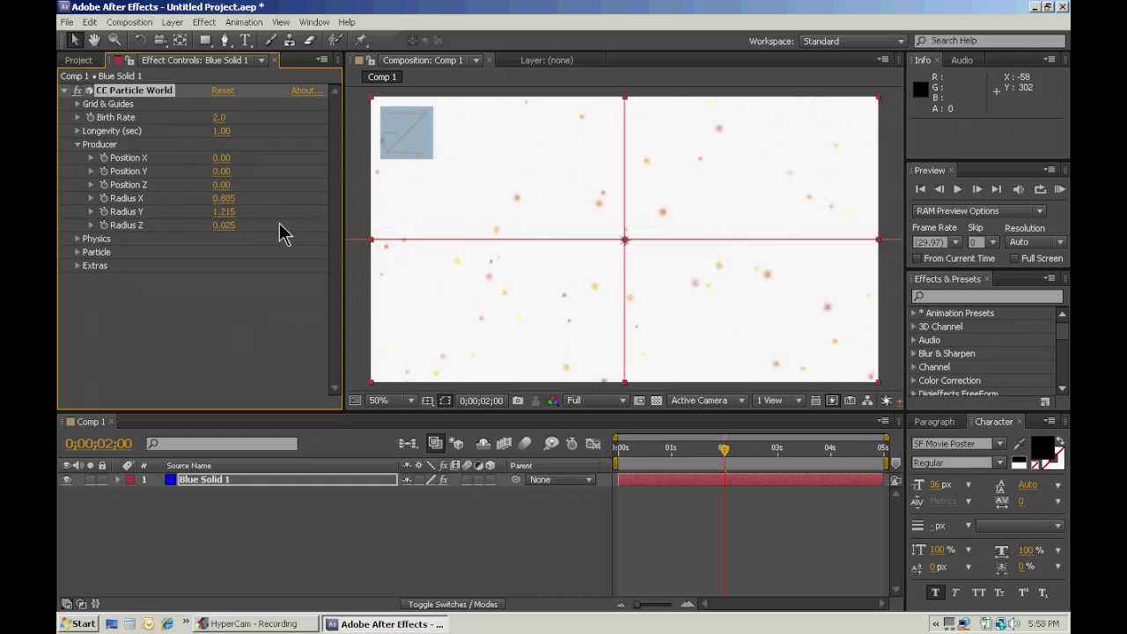
left_click_drag(225, 225, 324, 224)
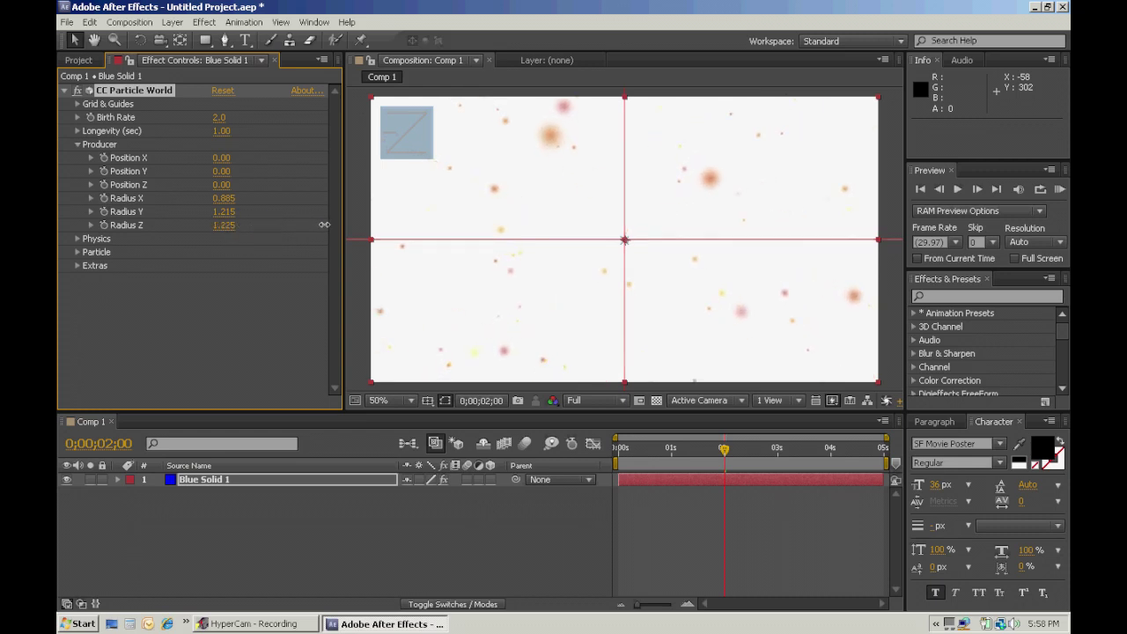
left_click_drag(324, 225, 332, 224)
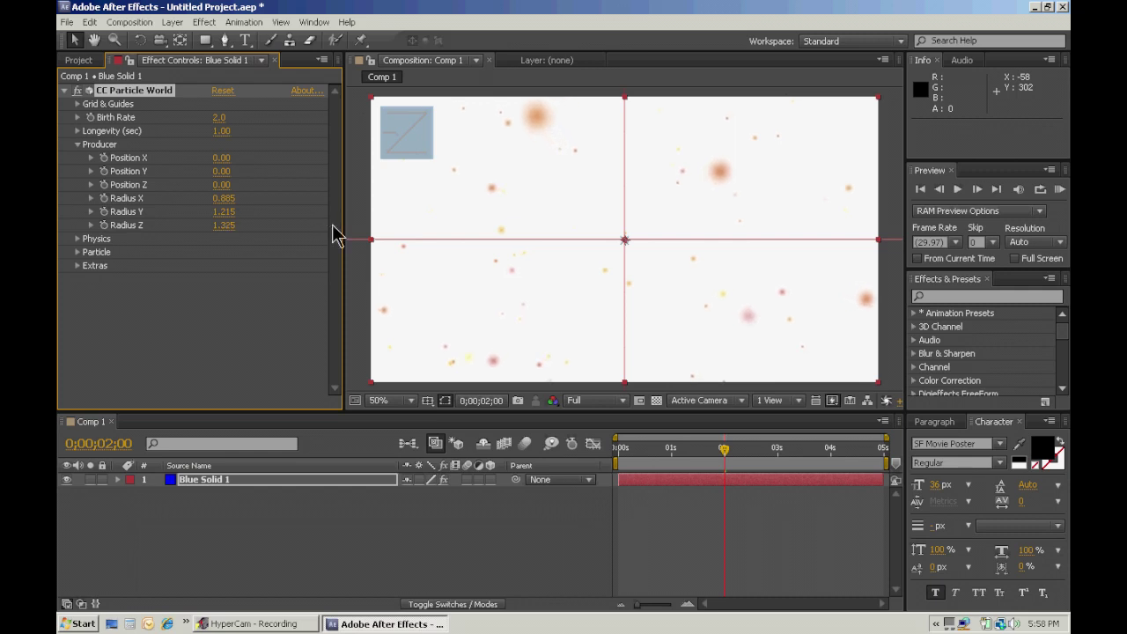
left_click_drag(228, 199, 234, 199)
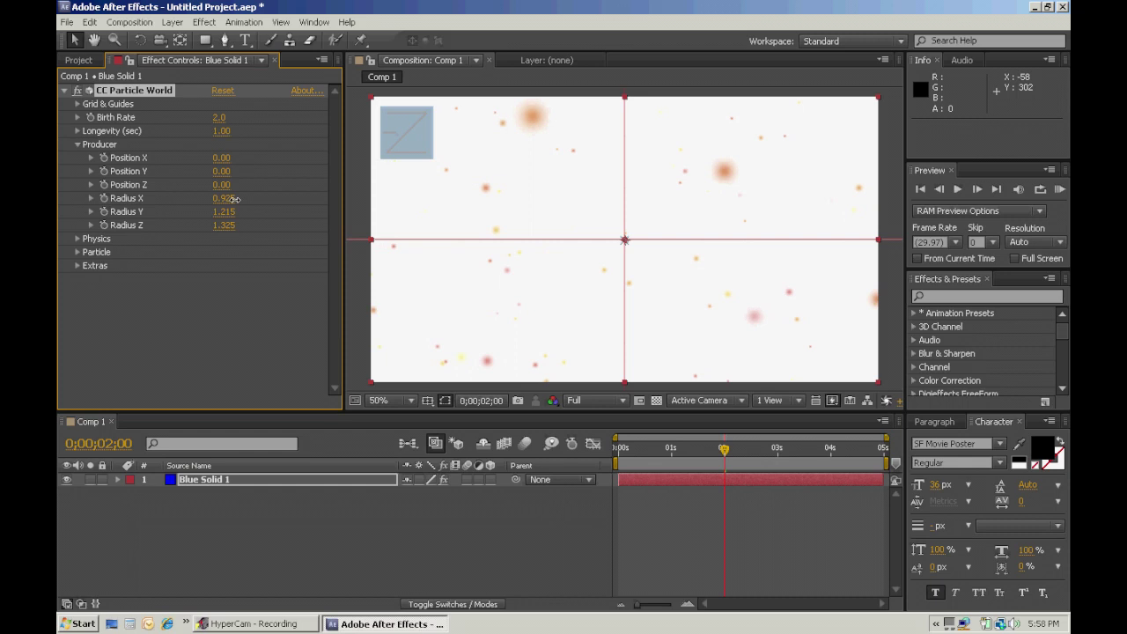
left_click(78, 146)
left_click(221, 132)
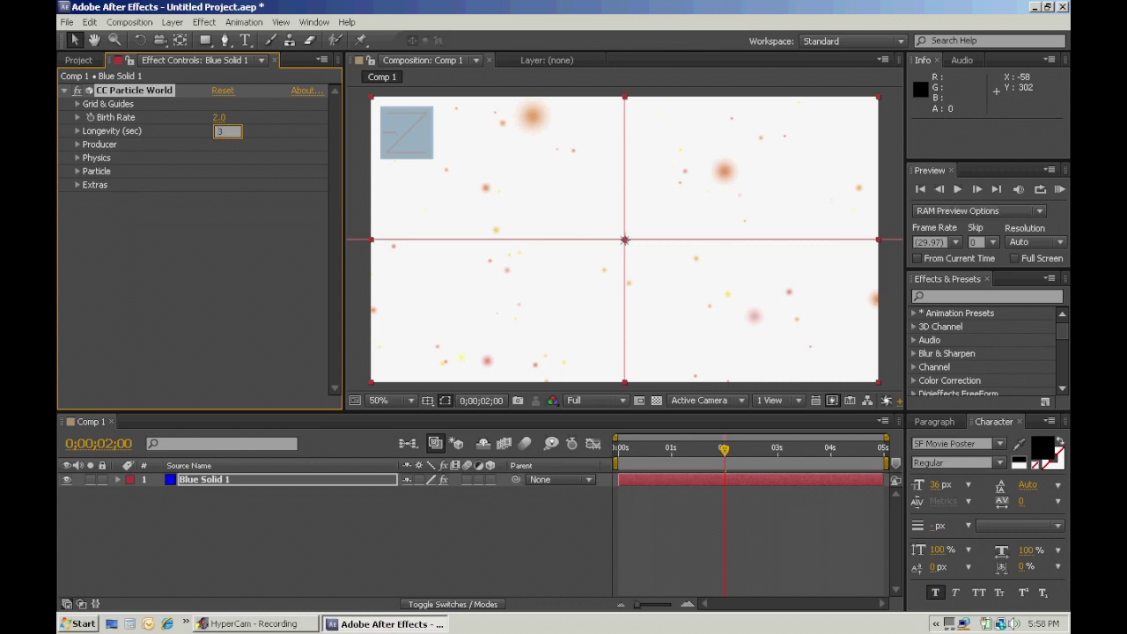
Confirm a 3-second longevity and set the particle Birth Color to bright blue.
key("Return")
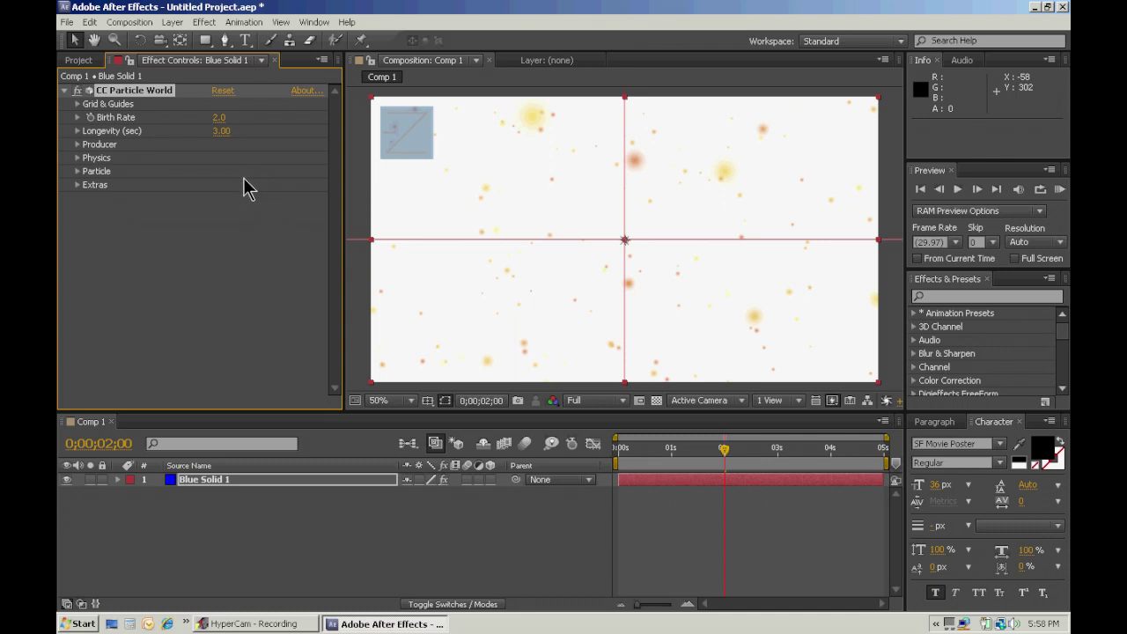
left_click(78, 171)
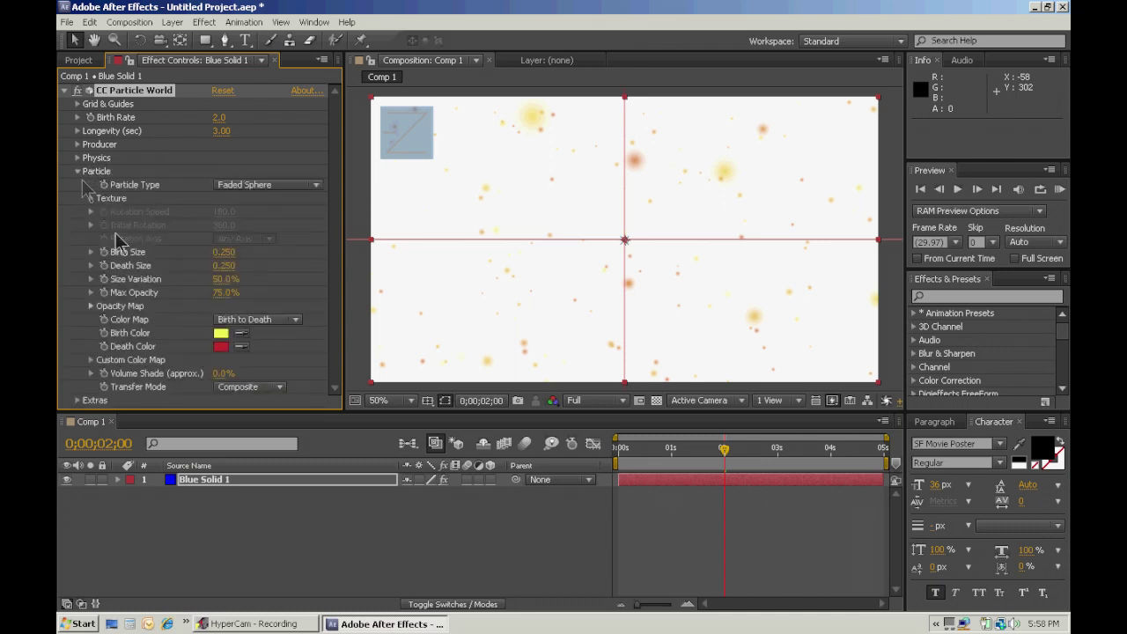
left_click(220, 333)
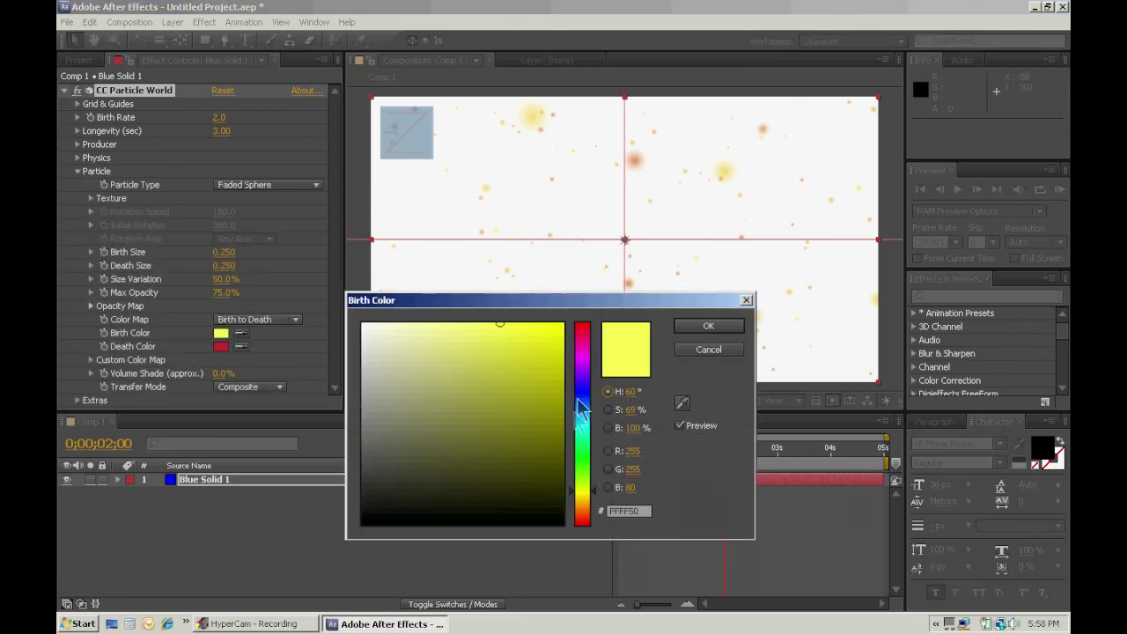
left_click(583, 388)
mouse_move(539, 392)
left_mouse_down()
mouse_move(569, 335)
mouse_move(604, 327)
left_mouse_up()
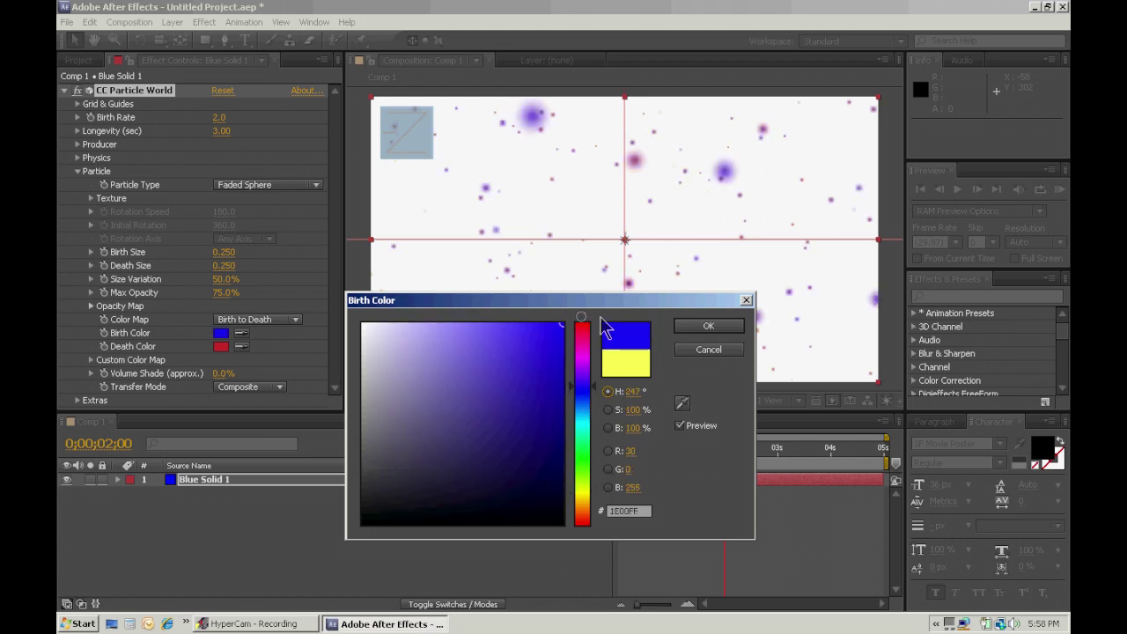
left_click(708, 325)
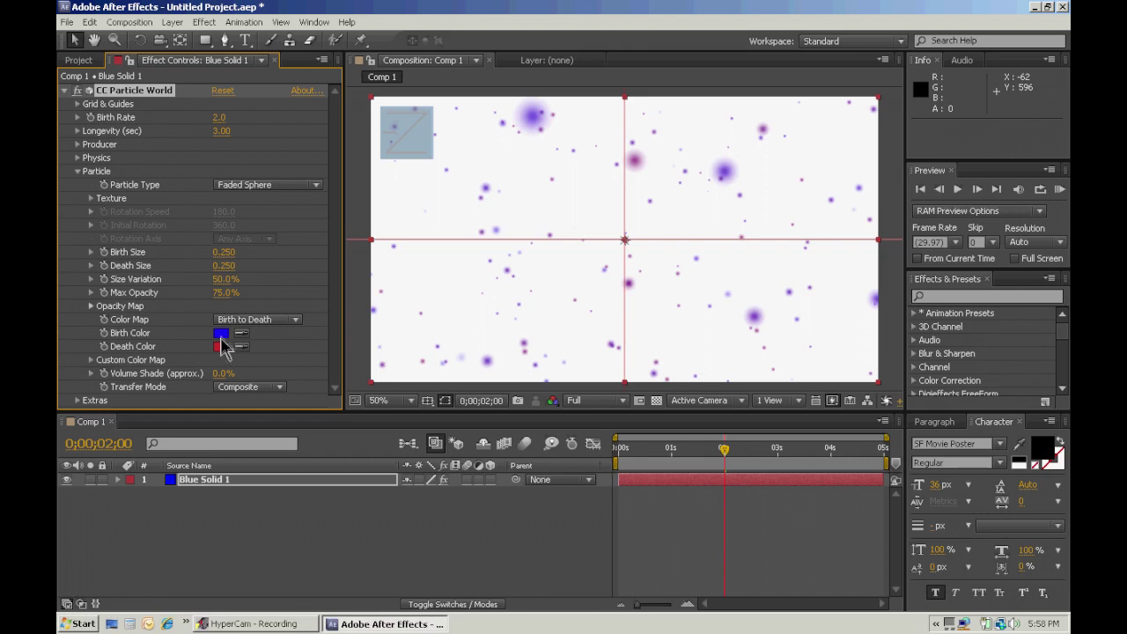
Set the particle Death Color to blue as well.
left_click(220, 346)
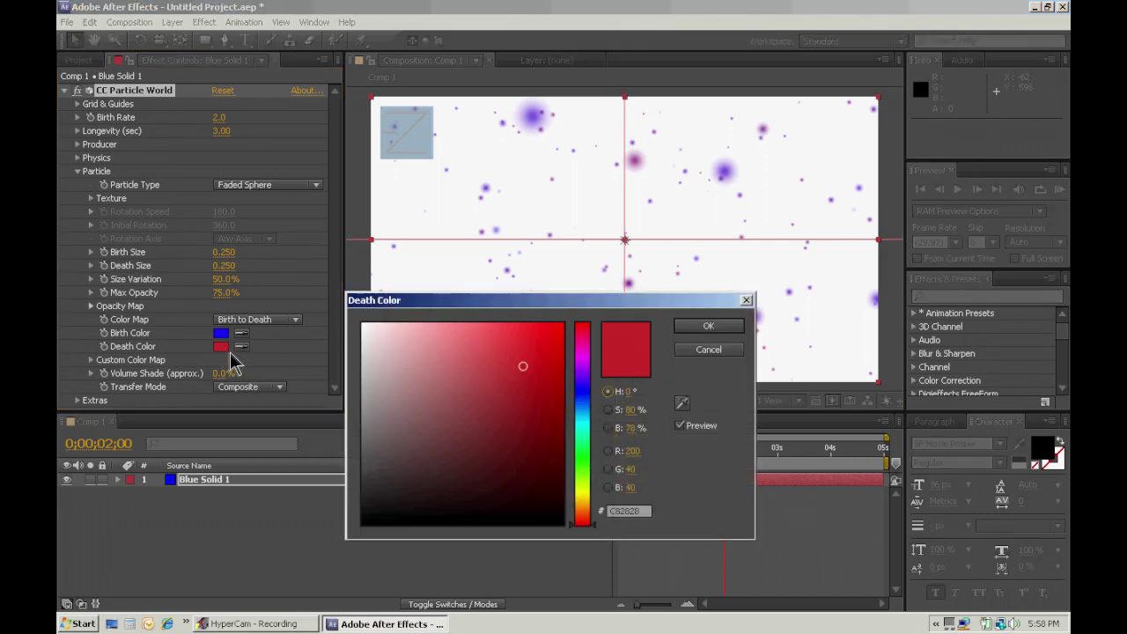
left_click(588, 391)
mouse_move(523, 366)
left_mouse_down()
mouse_move(561, 407)
mouse_move(505, 385)
mouse_move(496, 418)
mouse_move(518, 405)
mouse_move(549, 419)
mouse_move(493, 326)
mouse_move(518, 322)
left_mouse_up()
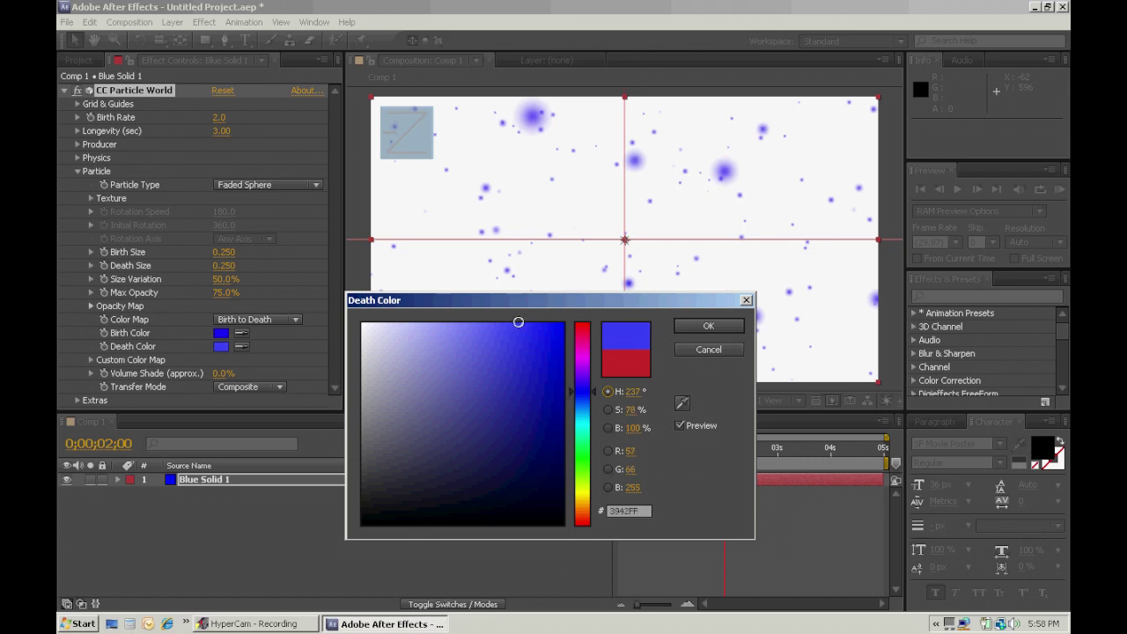
left_click(689, 324)
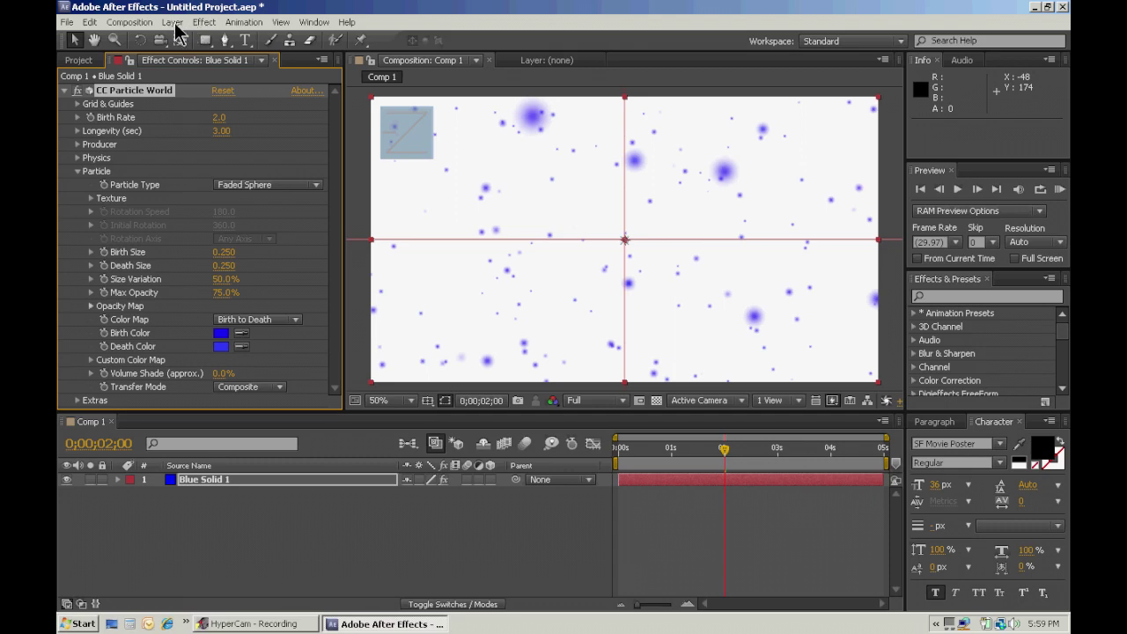
left_click(174, 23)
Add a near-black solid, Black Solid 1, and place it beneath Blue Solid 1.
mouse_move(356, 41)
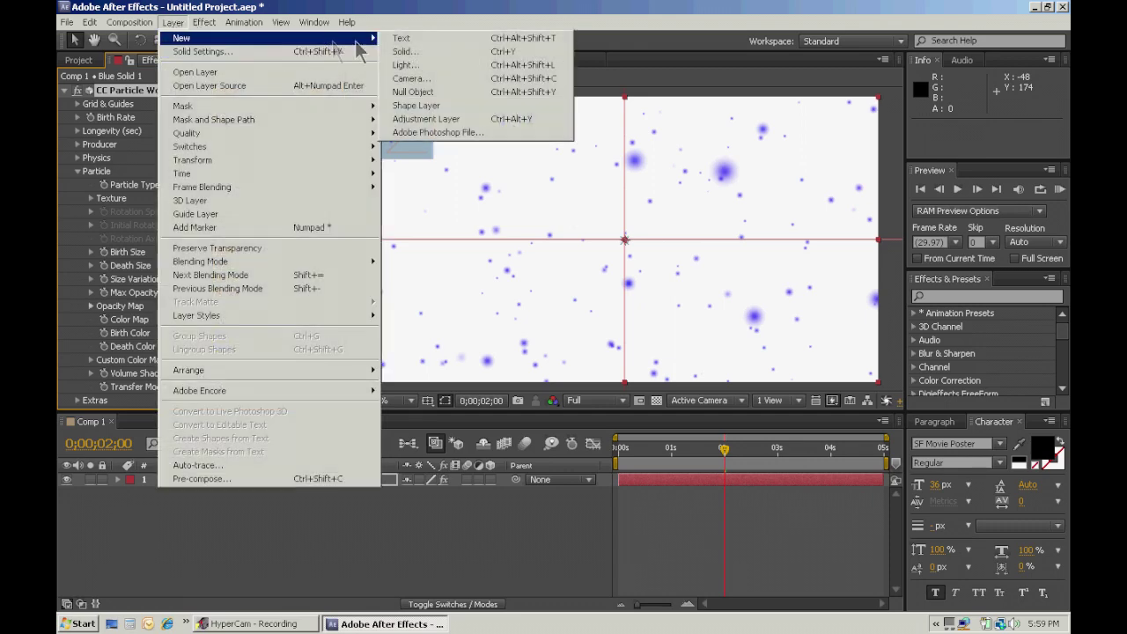
left_click(420, 53)
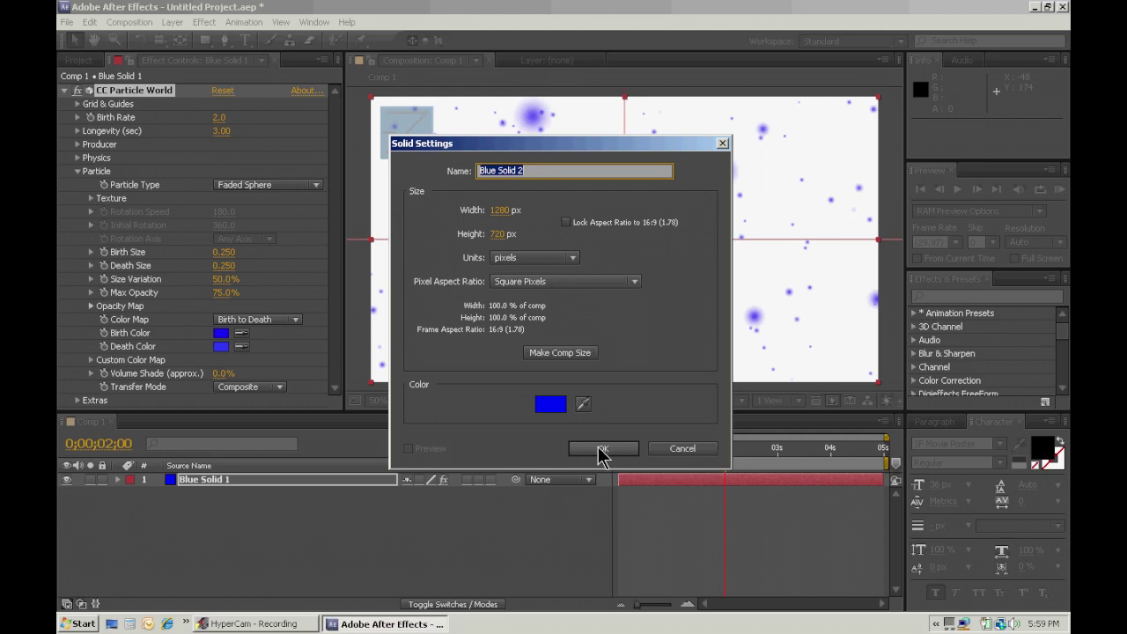
left_click(552, 403)
left_click_drag(536, 395, 351, 518)
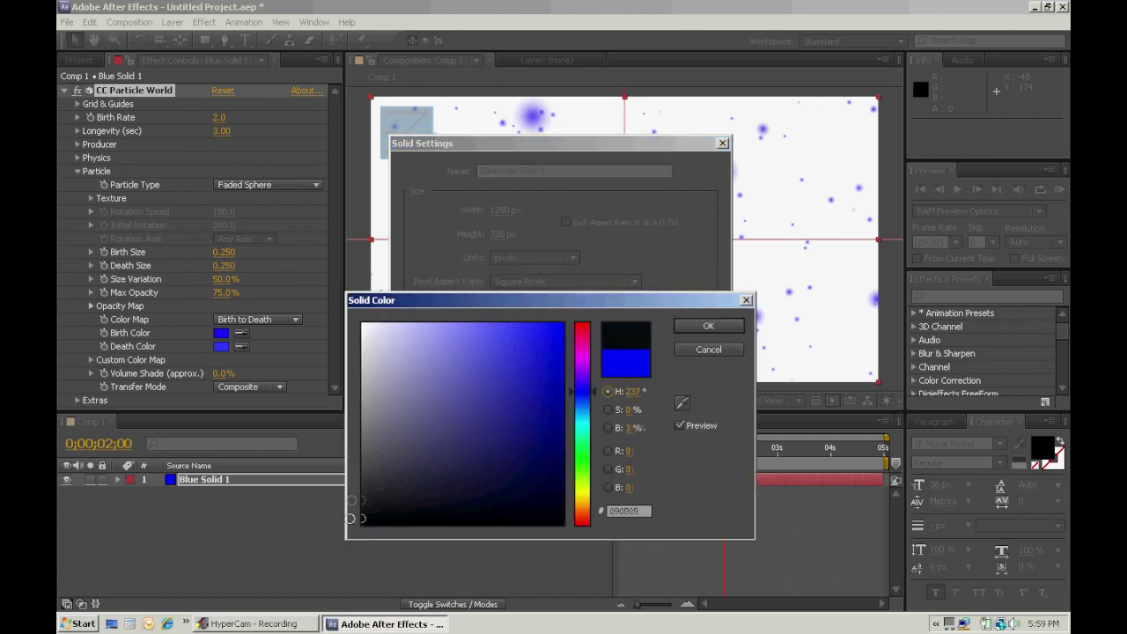
left_click(709, 325)
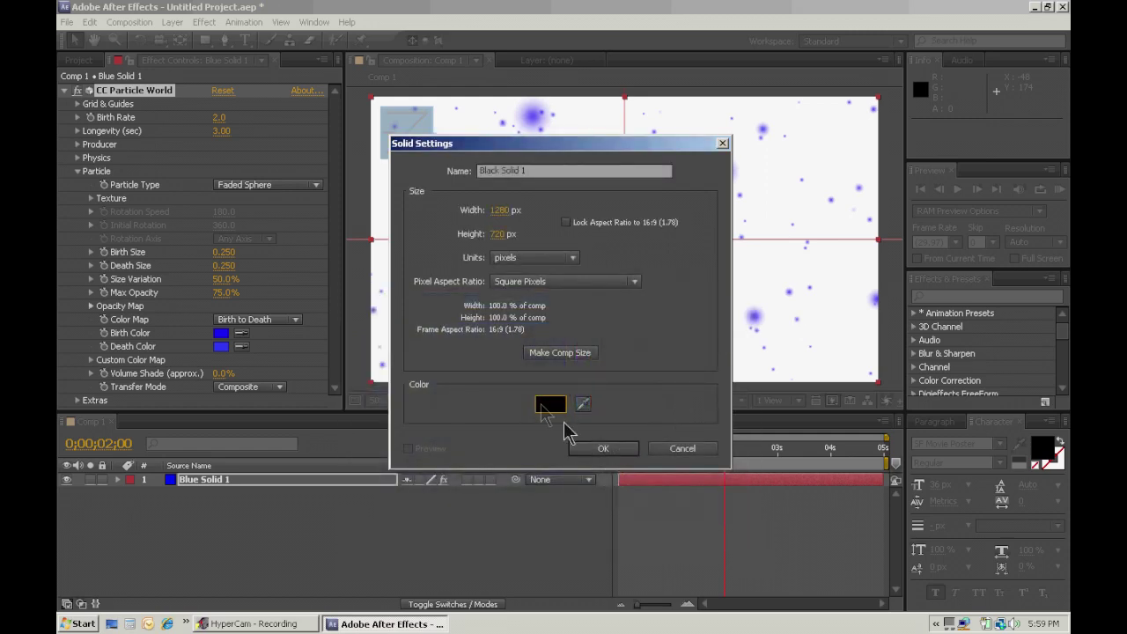
left_click(603, 448)
left_click_drag(205, 479, 202, 516)
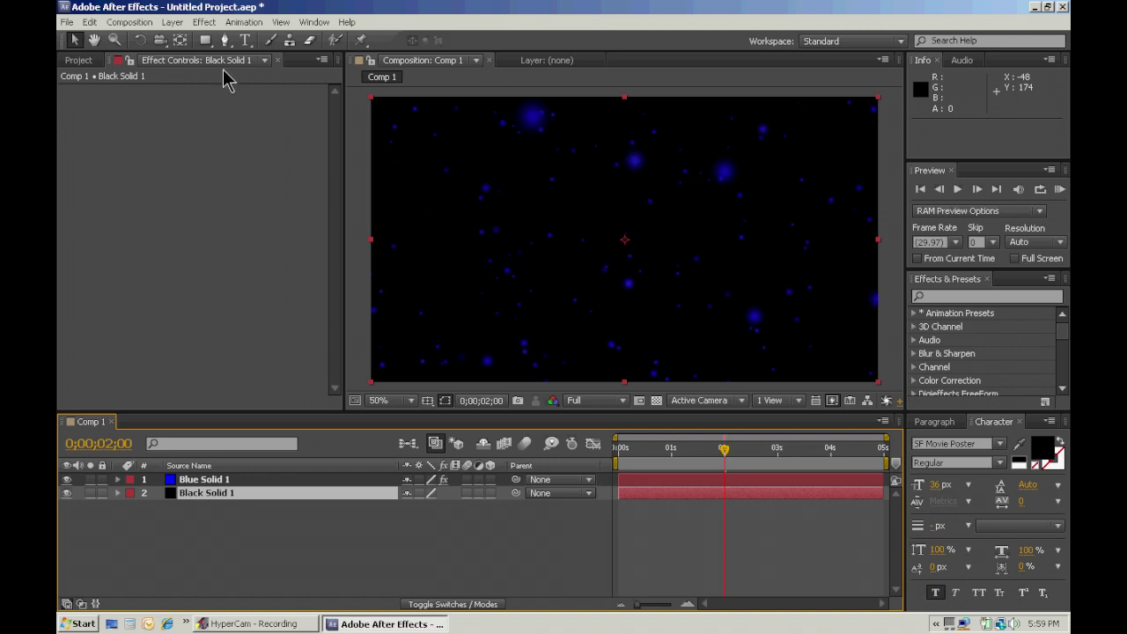
left_click(204, 22)
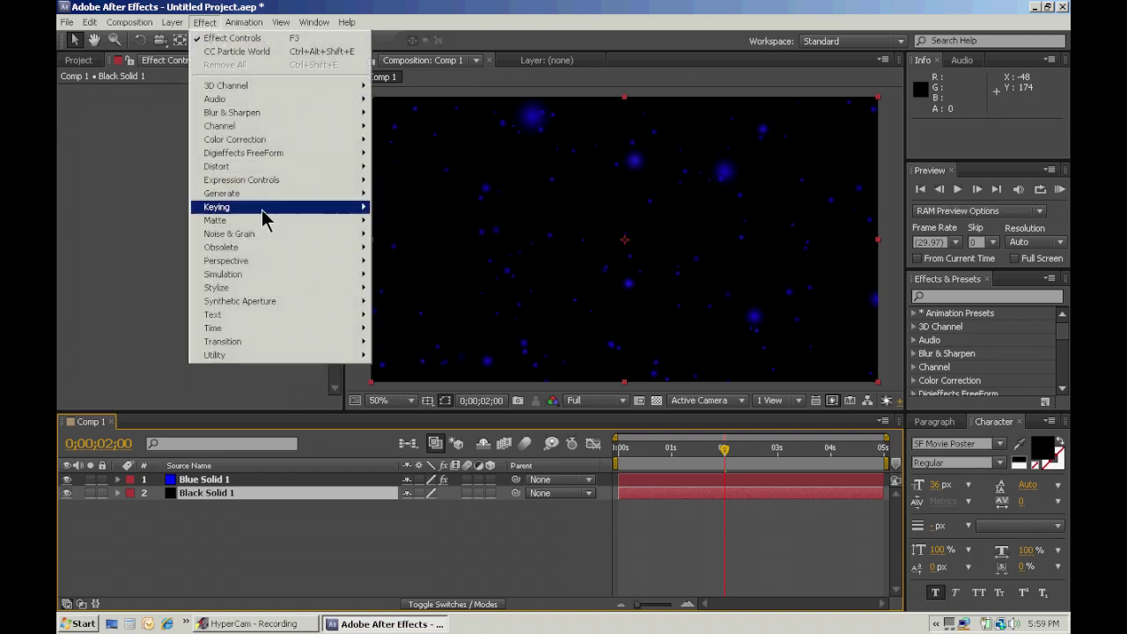
Rename the Blue Solid 1 layer to Particles.
mouse_move(319, 204)
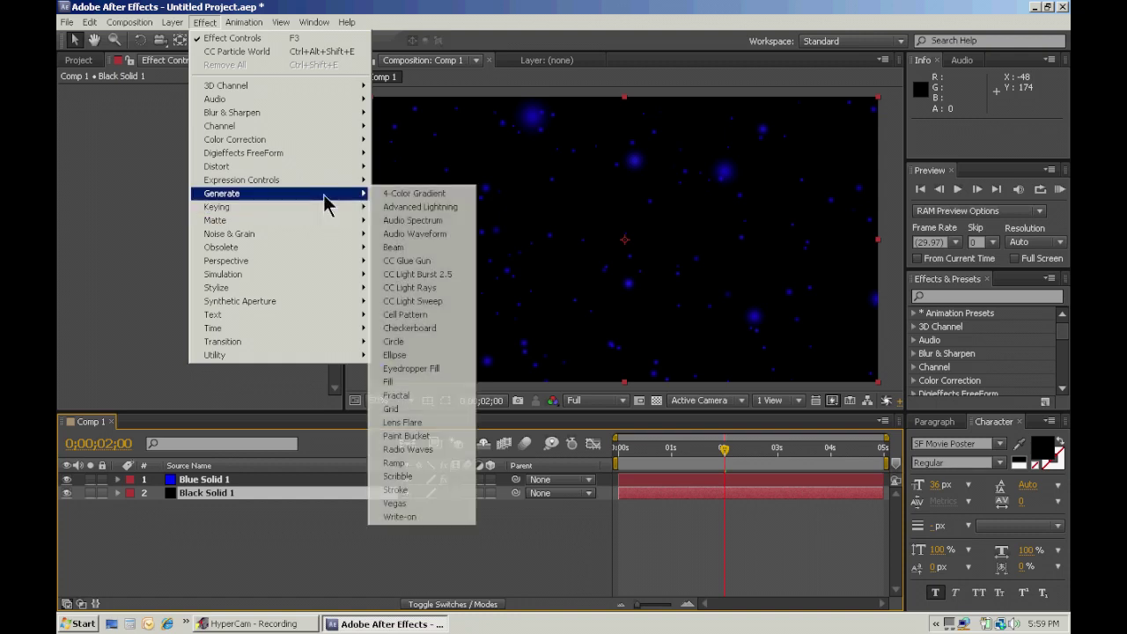
left_click(212, 482)
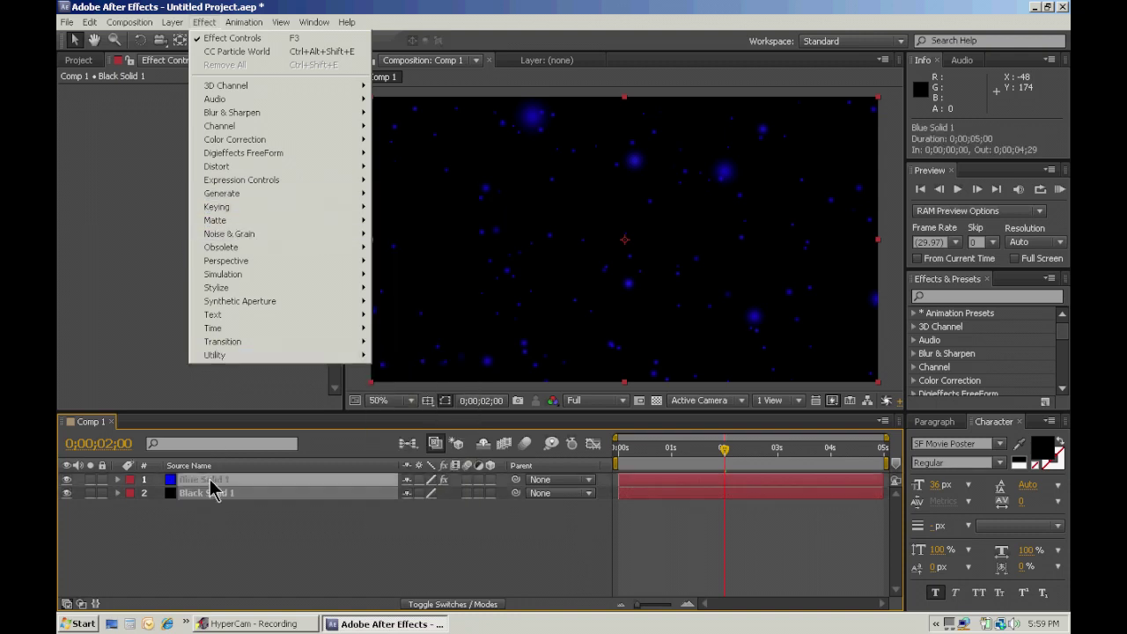
key("Return")
type("Particles")
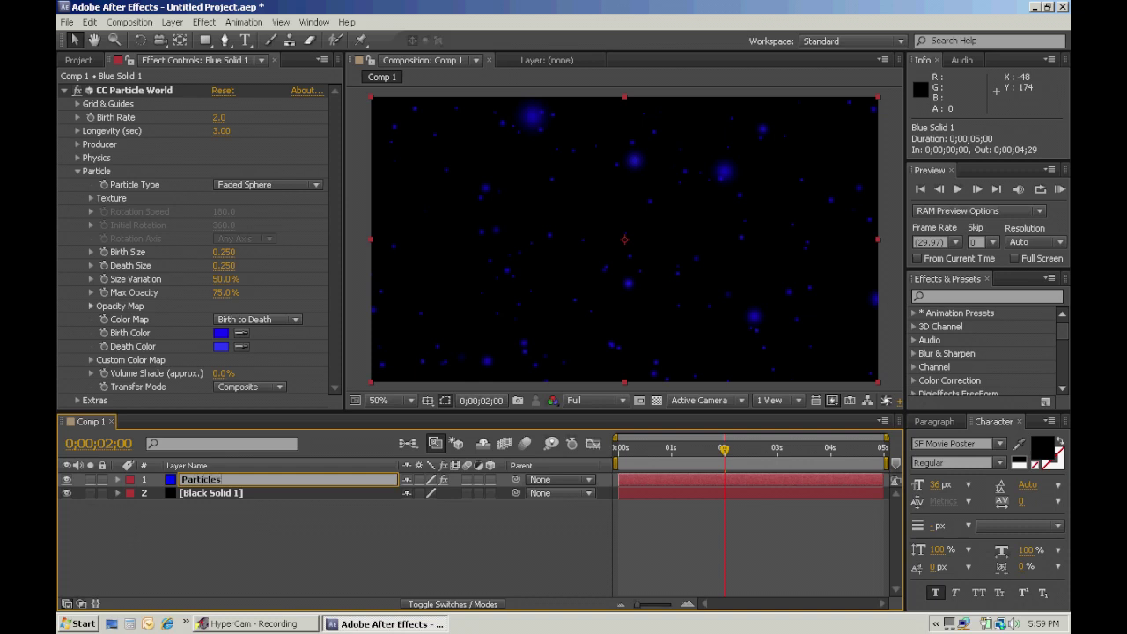
key("Return")
Apply a Ramp effect to Black Solid 1 and make it a Radial Ramp.
left_click(214, 493)
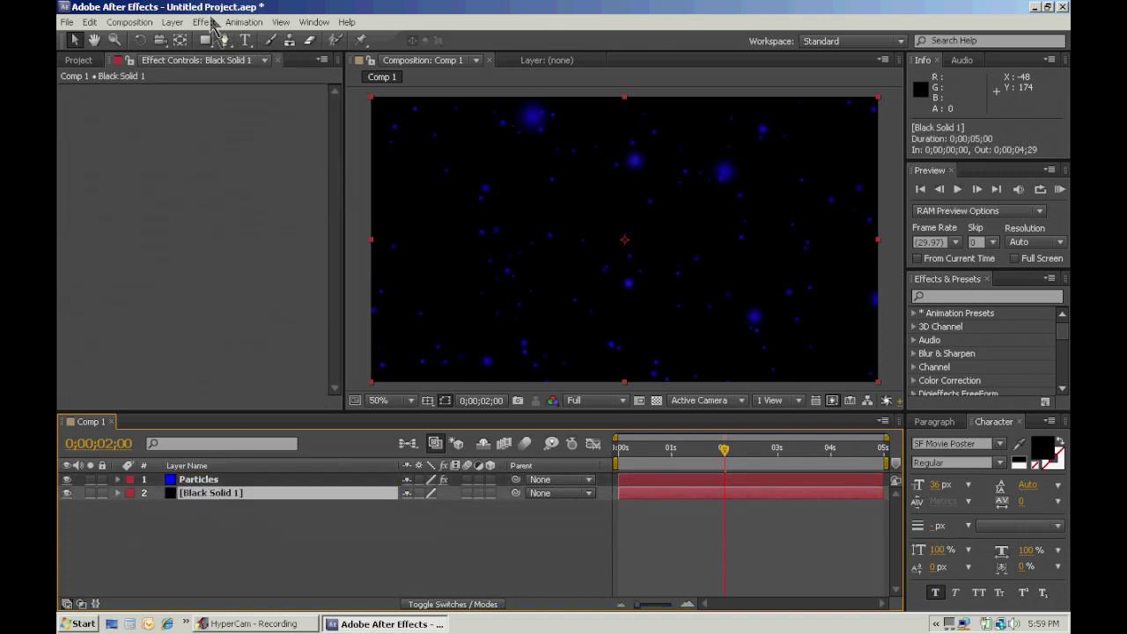
left_click(210, 22)
mouse_move(286, 198)
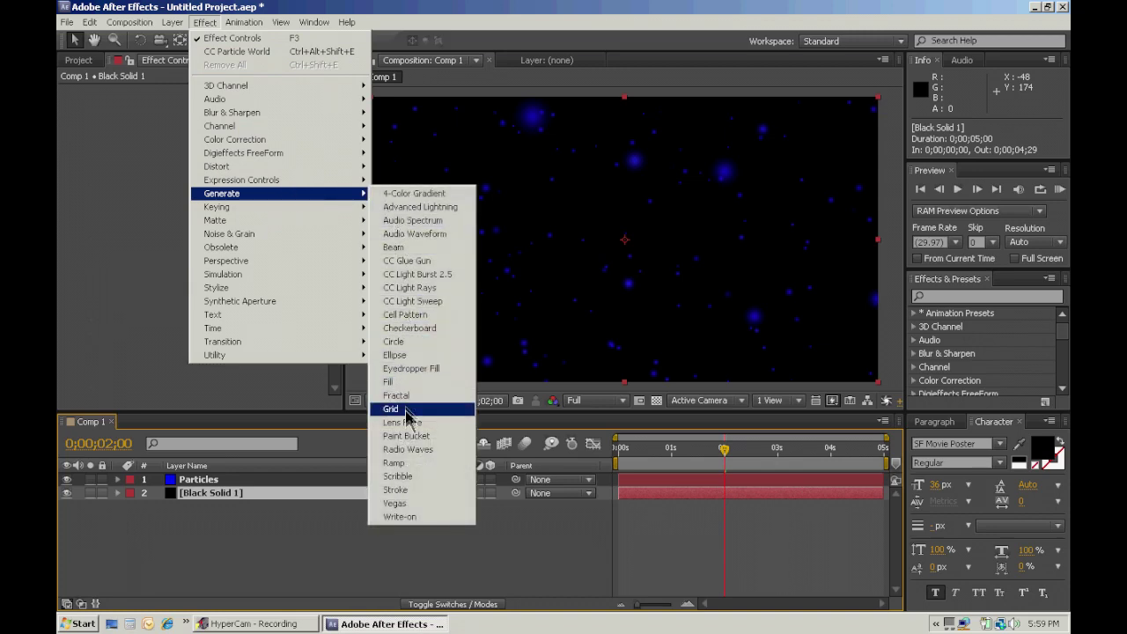
left_click(394, 463)
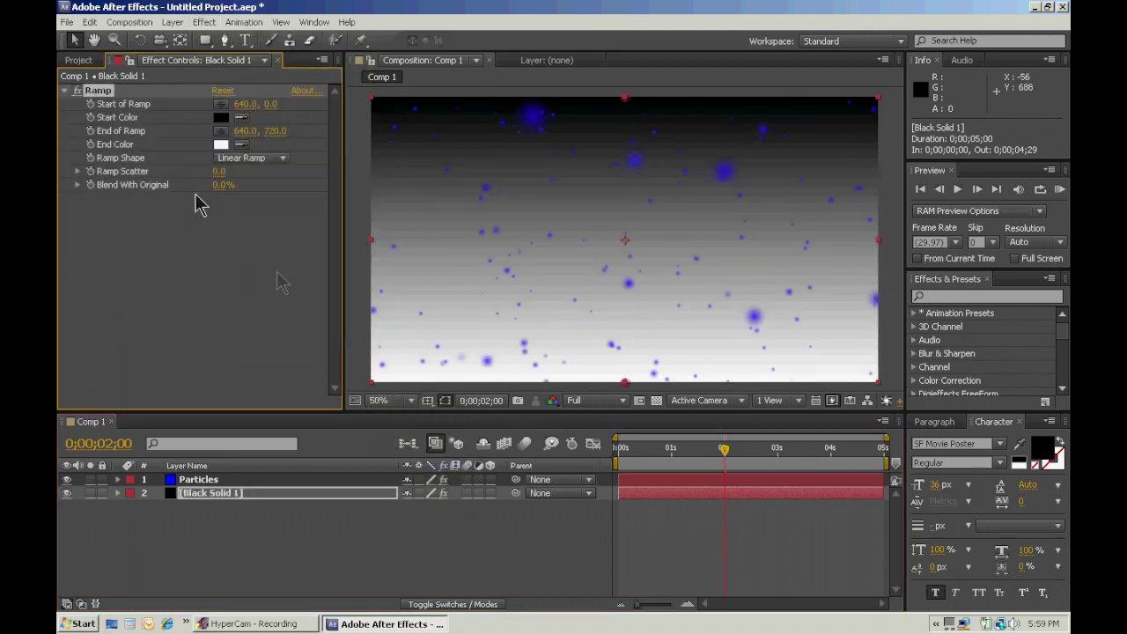
left_click(243, 157)
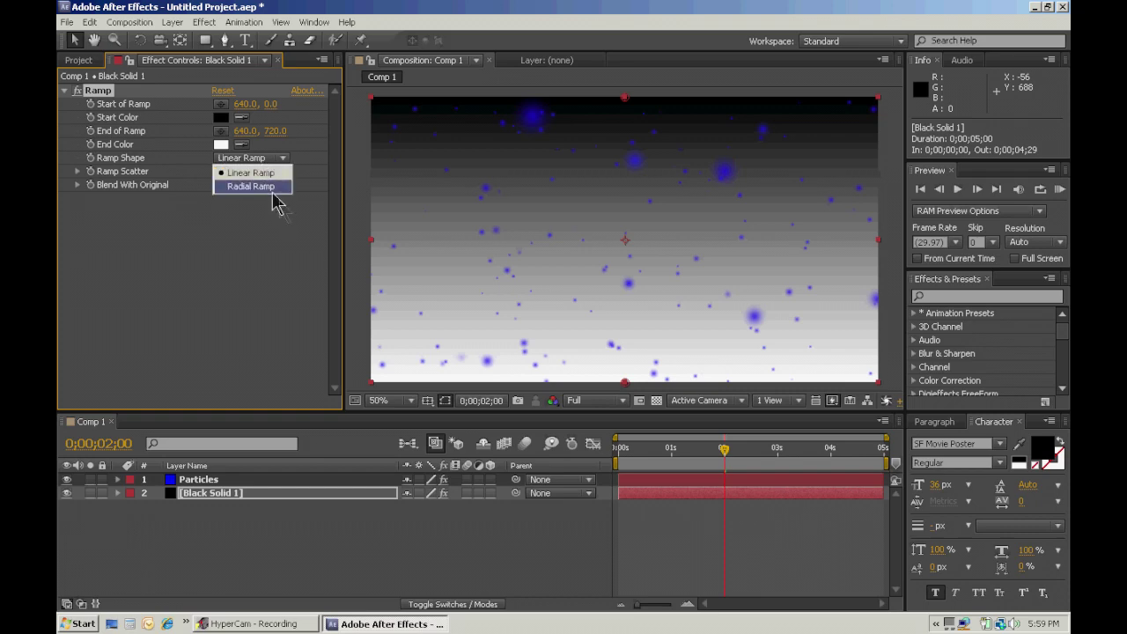
left_click(269, 187)
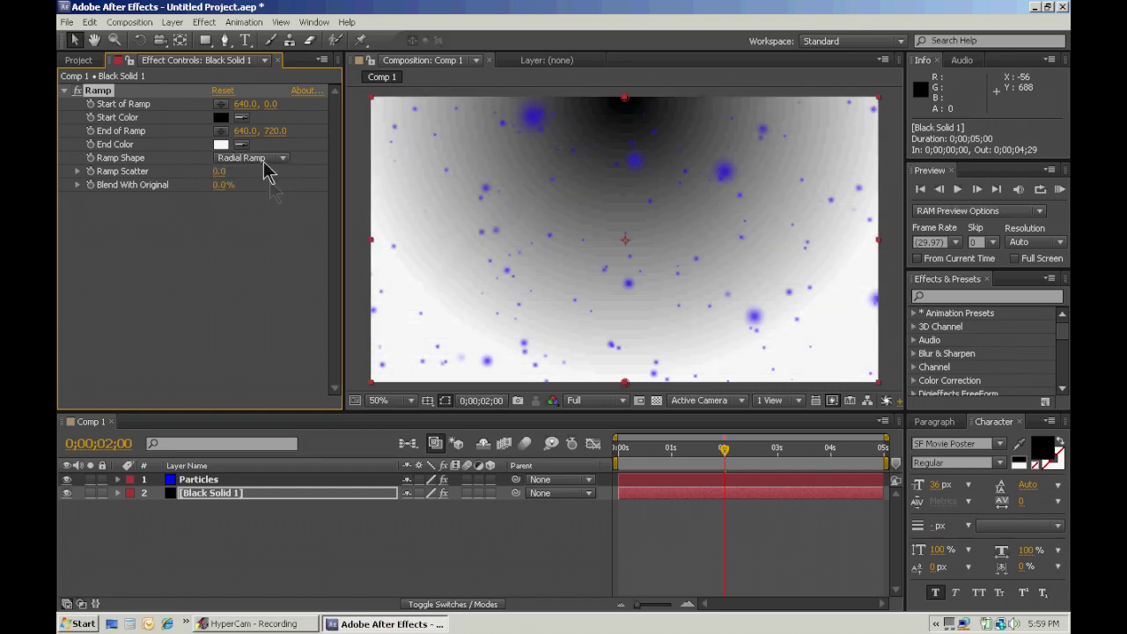
Set the ramp's Start Color to bright blue.
left_click(220, 117)
left_click(584, 392)
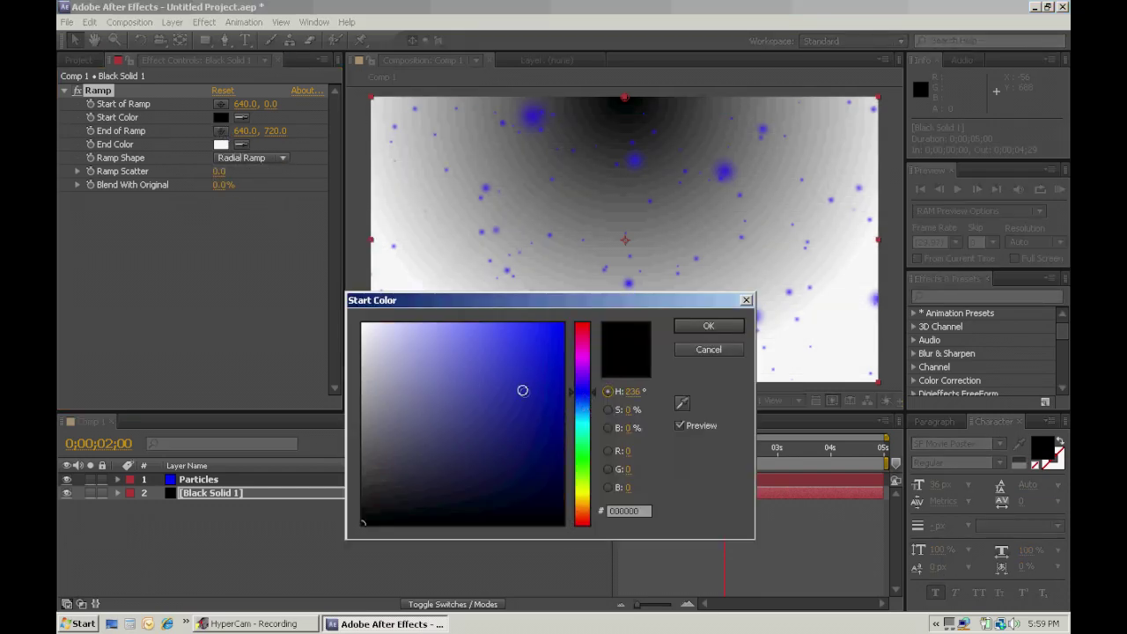
left_click_drag(523, 390, 572, 366)
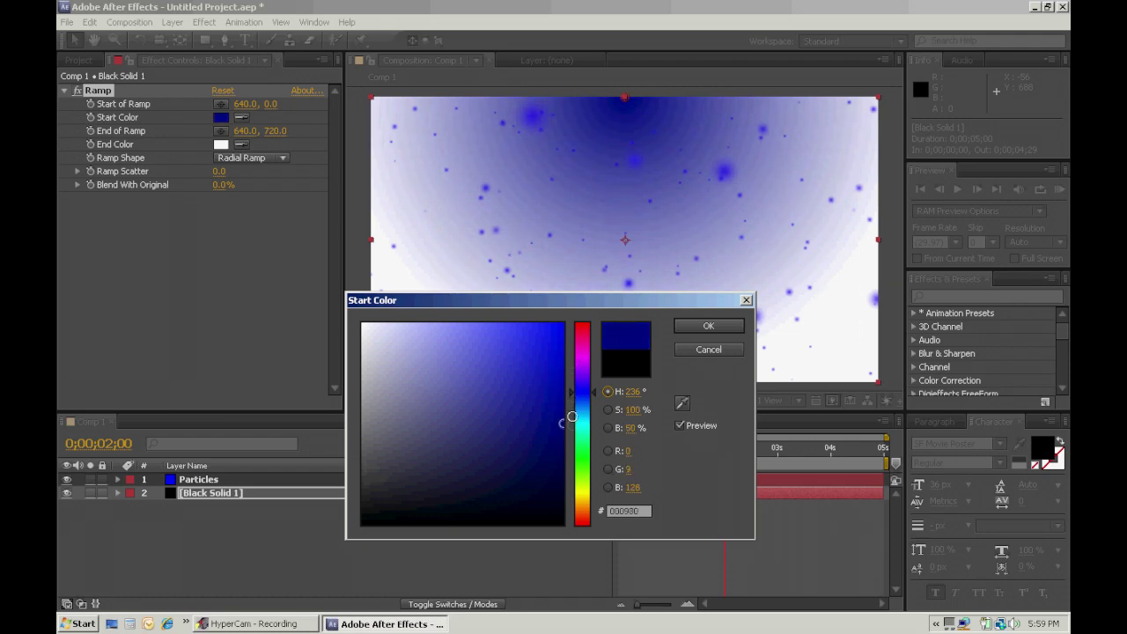
left_click_drag(572, 416, 496, 324)
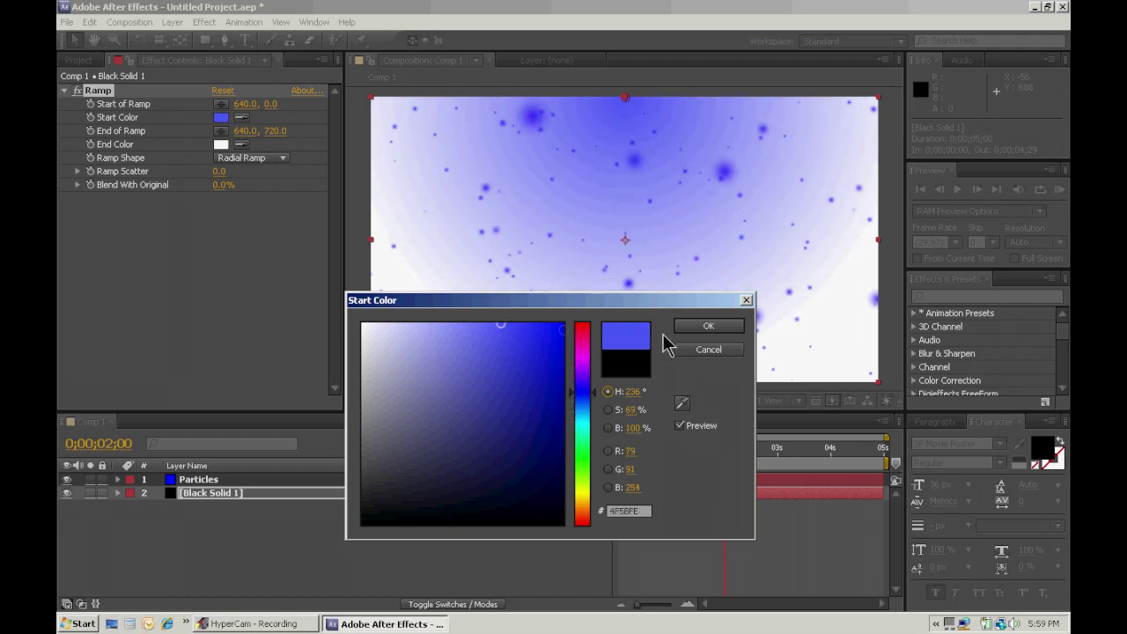
left_click(706, 326)
Set the ramp's End Color to dark navy and move the start point to the top edge.
left_click(220, 144)
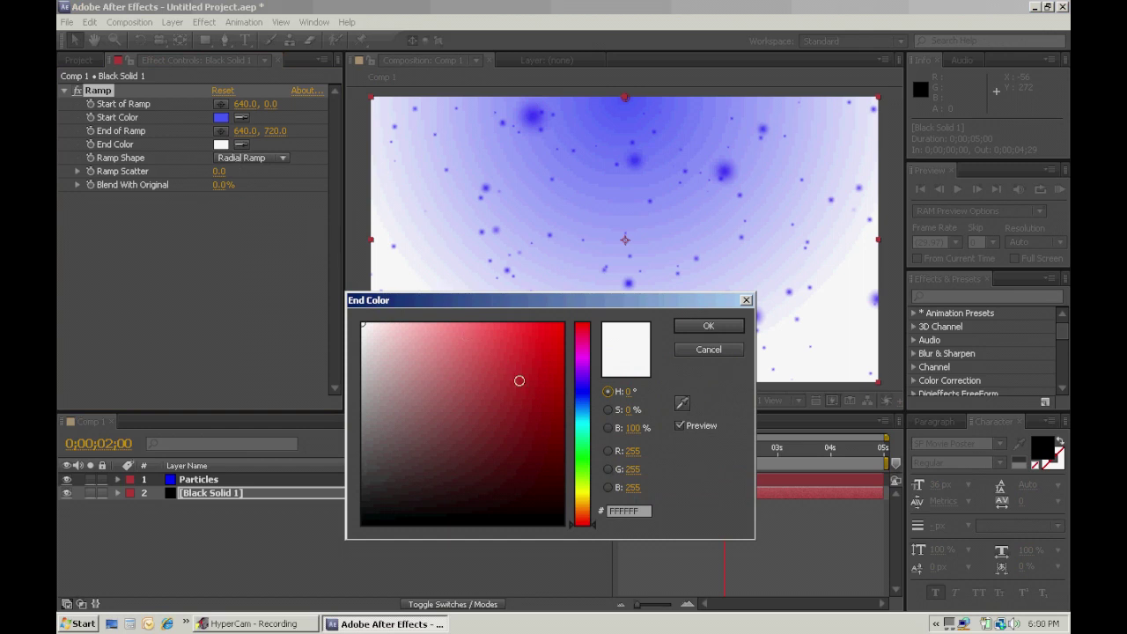
left_click(584, 393)
mouse_move(544, 393)
left_mouse_down()
mouse_move(574, 514)
mouse_move(585, 468)
left_mouse_up()
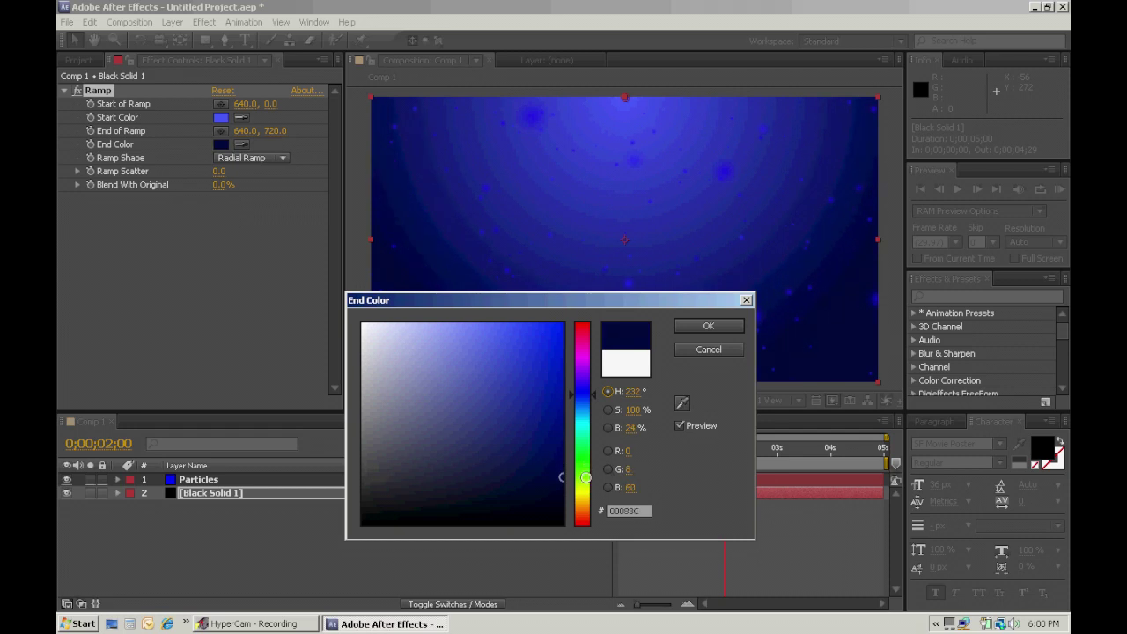
left_click(709, 326)
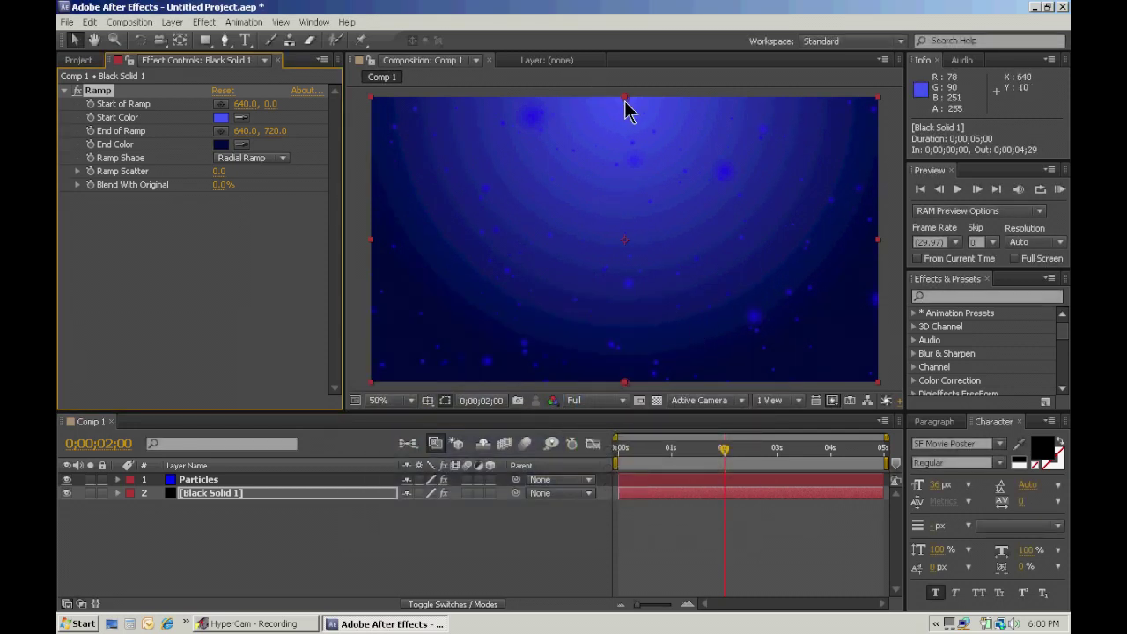
mouse_move(625, 101)
left_mouse_down()
mouse_move(626, 241)
mouse_move(625, 102)
left_mouse_up()
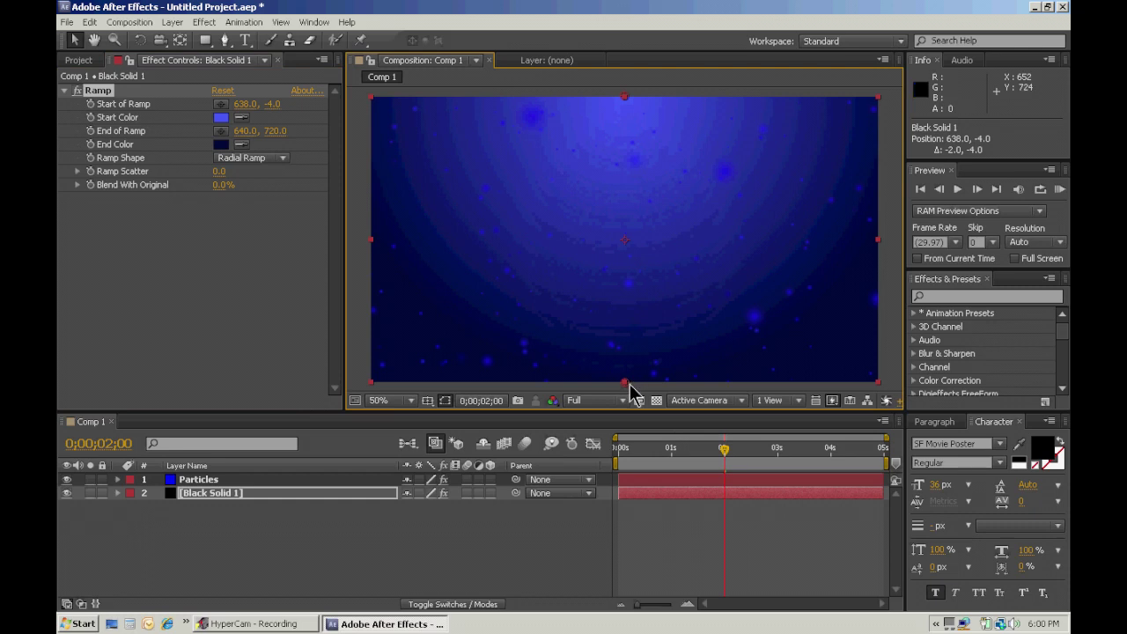
Place the ramp end point at 640, 736 below the frame and preview from frame 0.
mouse_move(630, 380)
left_mouse_down()
mouse_move(627, 309)
mouse_move(630, 413)
mouse_move(632, 398)
left_mouse_up()
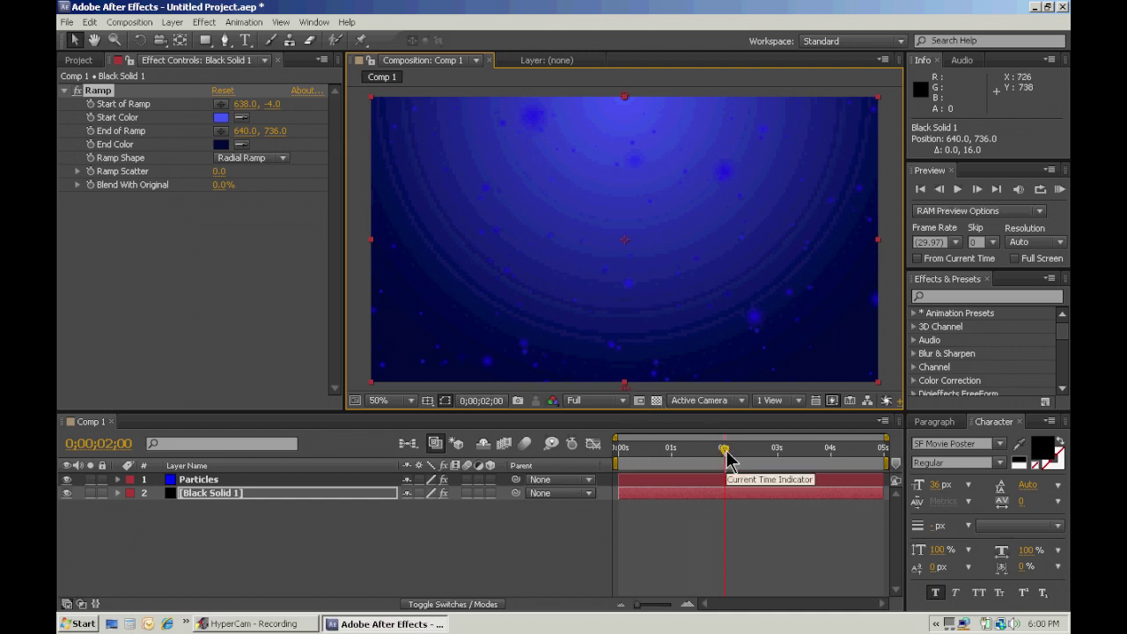
left_click_drag(724, 451, 621, 451)
left_click(920, 190)
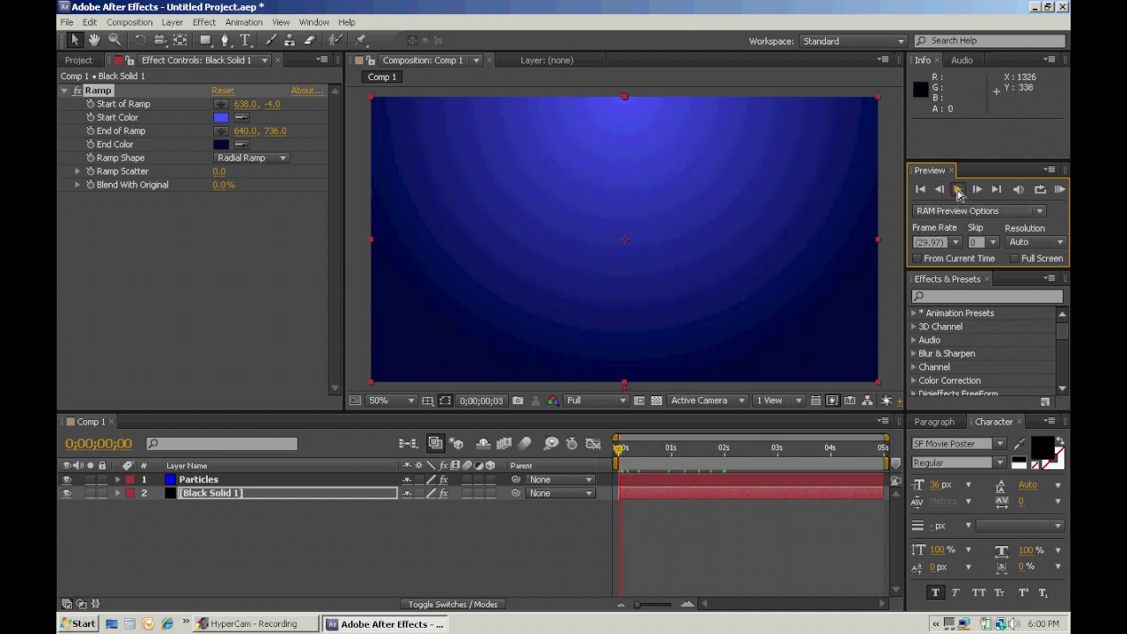
left_click(958, 190)
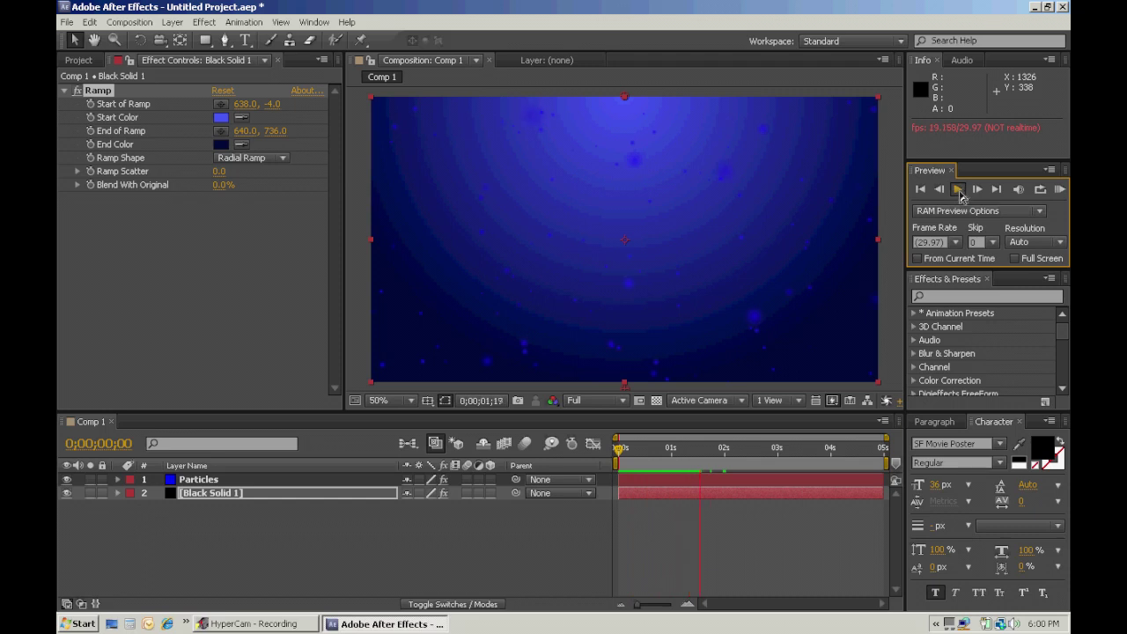
left_click(727, 481)
Stretch the Particles layer bar across the full five seconds and play the preview.
left_click_drag(749, 453, 725, 458)
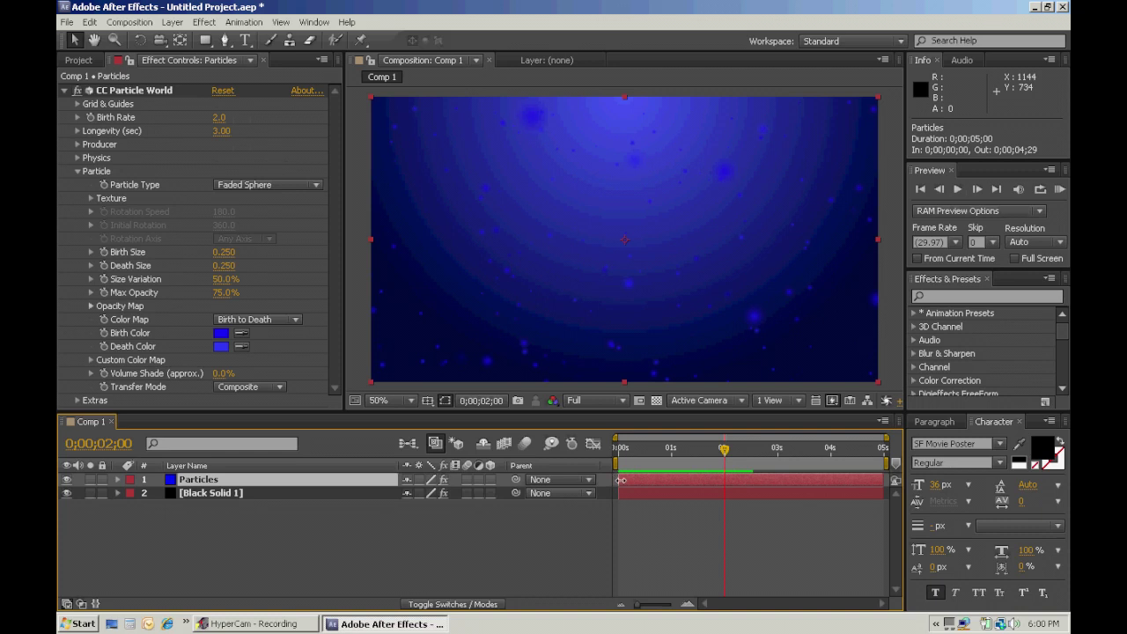
left_click_drag(621, 480, 652, 484)
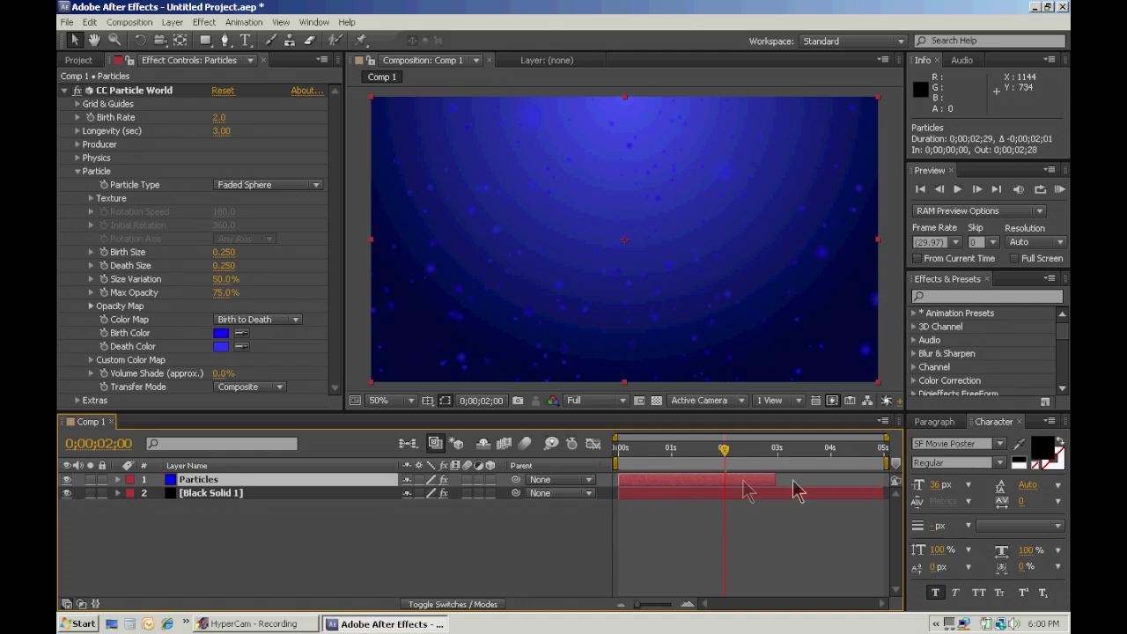
left_click_drag(773, 479, 894, 480)
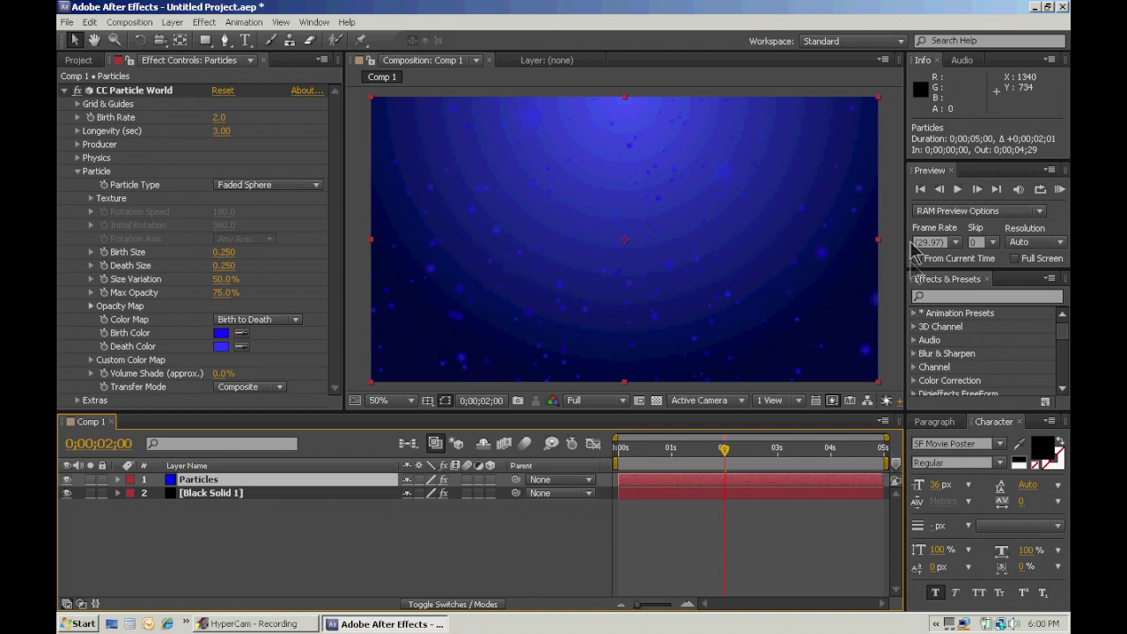
left_click(958, 189)
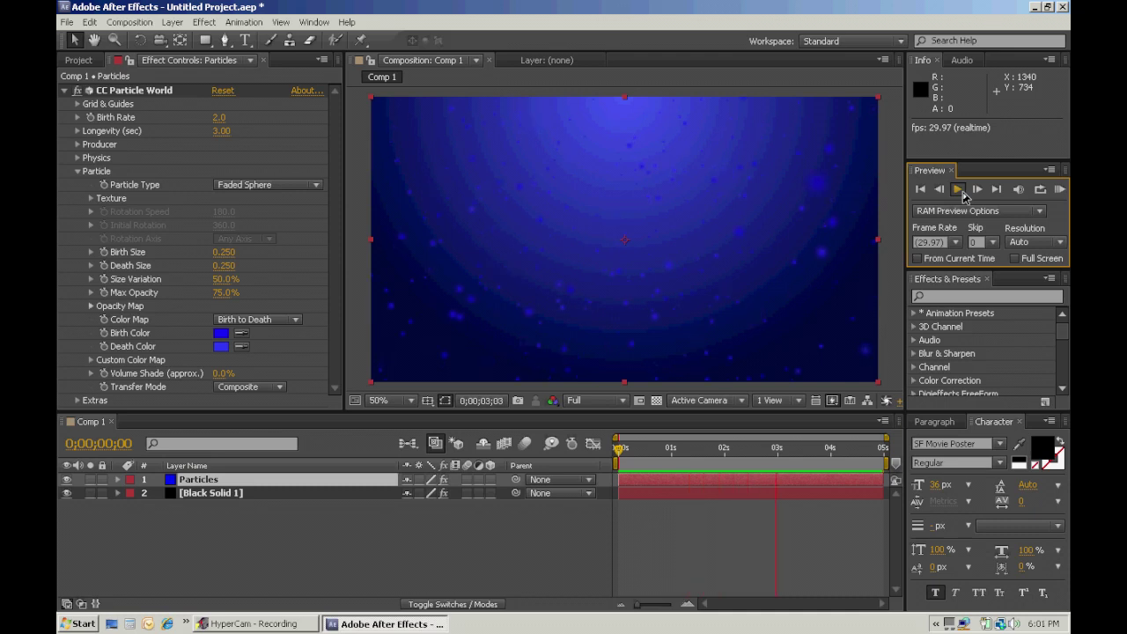
Stop the preview and add a text layer reading 'WAVERIDERS14' in the composition.
left_click(963, 196)
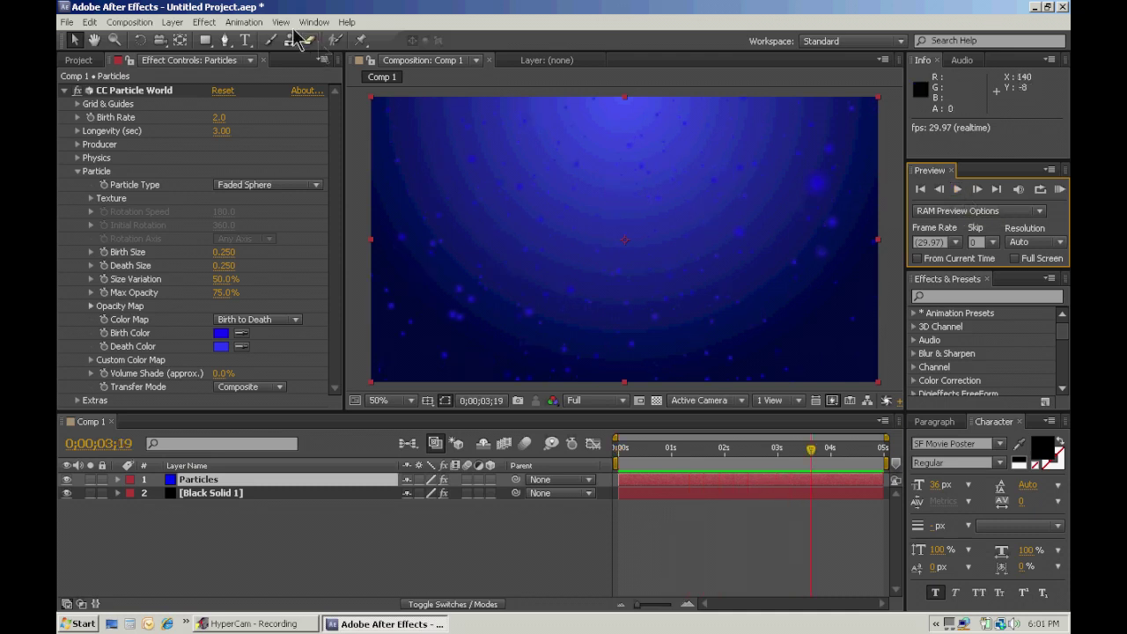
left_click(246, 41)
left_click(593, 235)
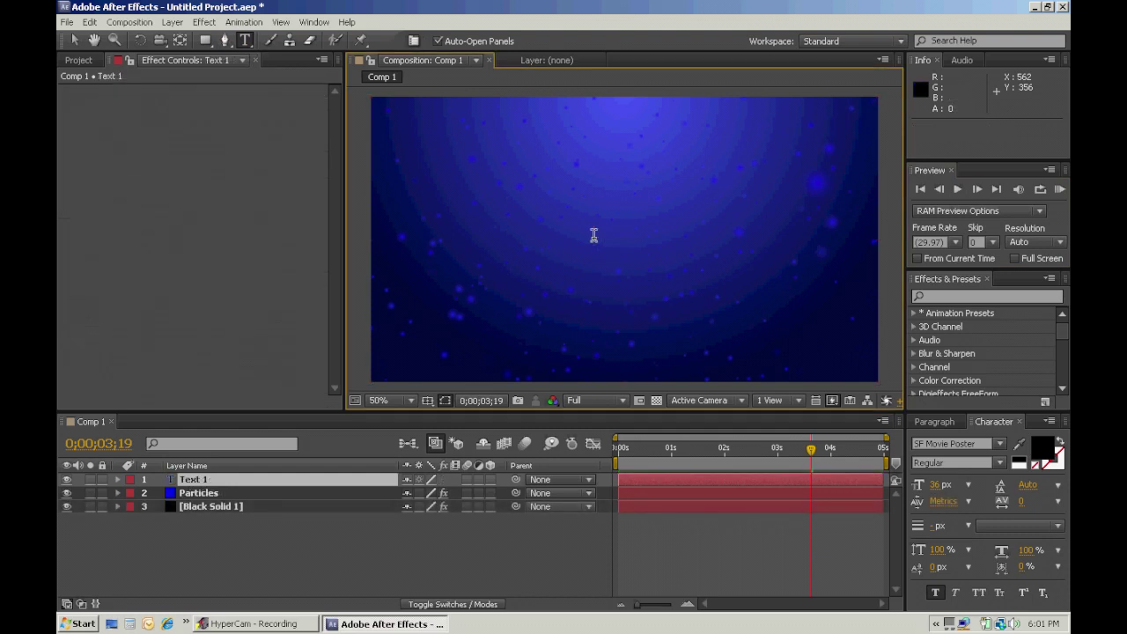
type("WAVERIDERS14")
Scale the 'WAVERIDERS14' title up and move it to the centre of the frame.
left_click(74, 40)
left_click_drag(660, 239, 835, 252)
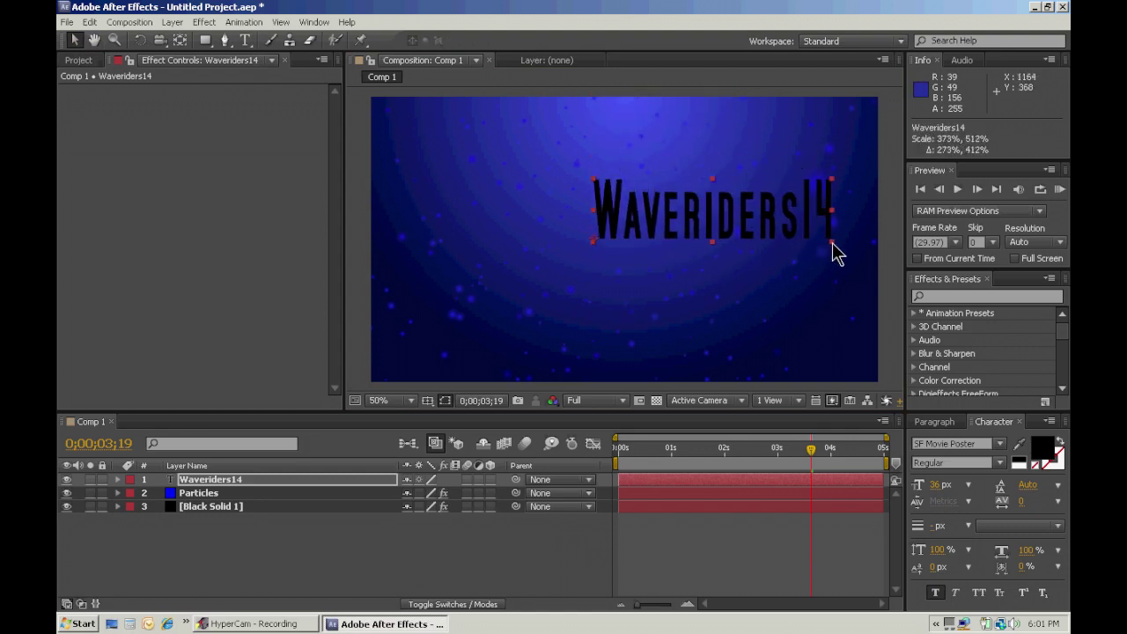
left_click_drag(783, 221, 695, 245)
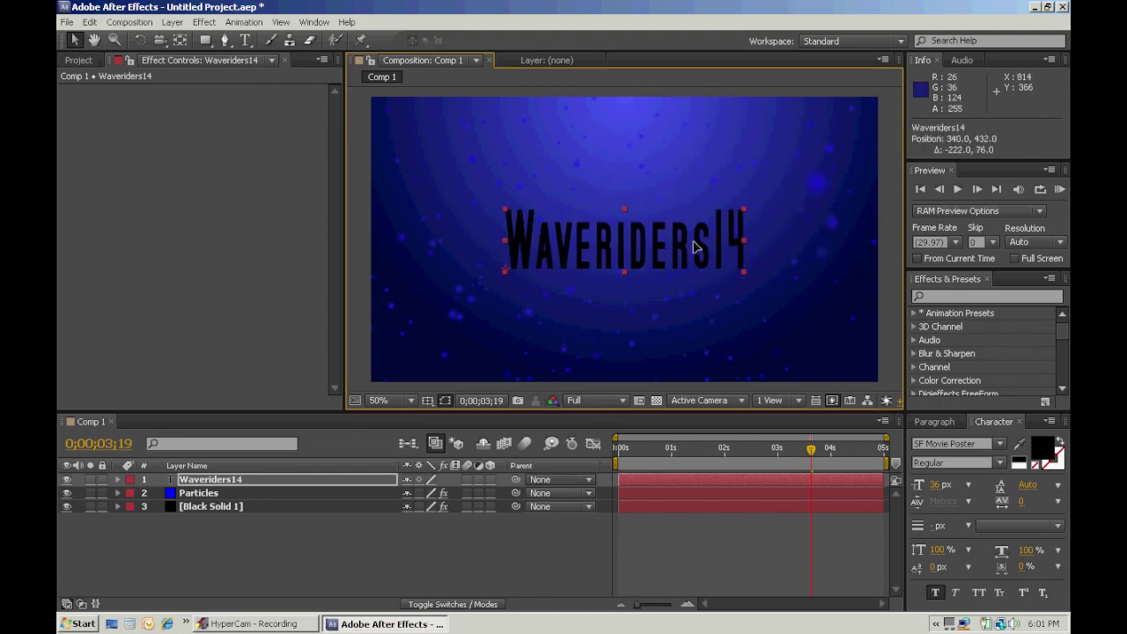
left_click(891, 247)
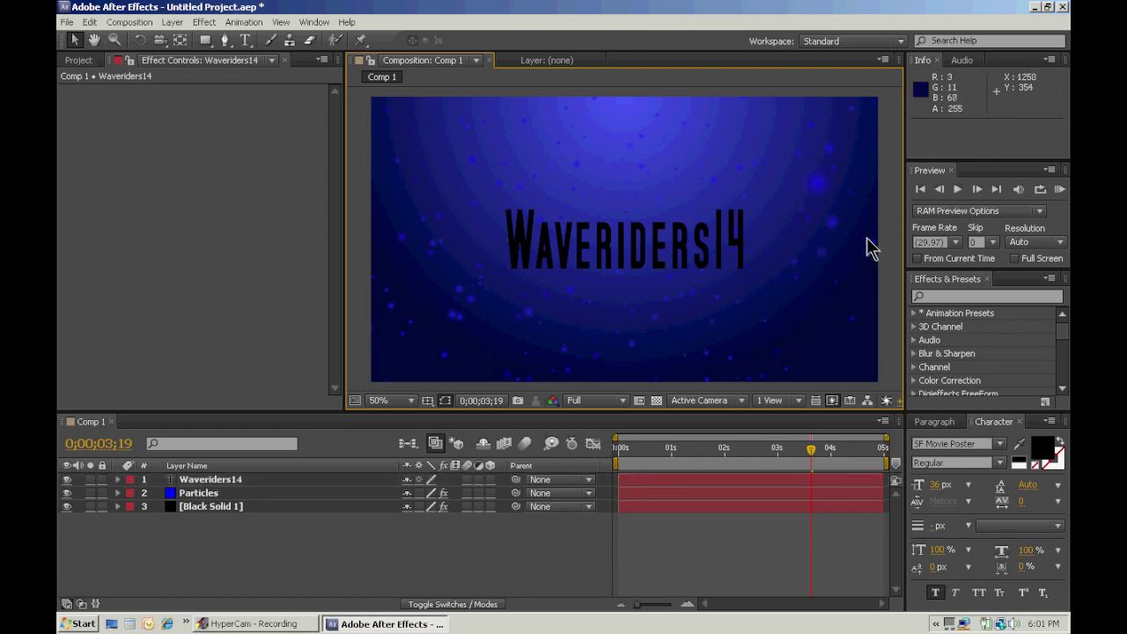
Make the Waveriders14 layer 3D and move its anchor point to the title's centre.
left_click(491, 480)
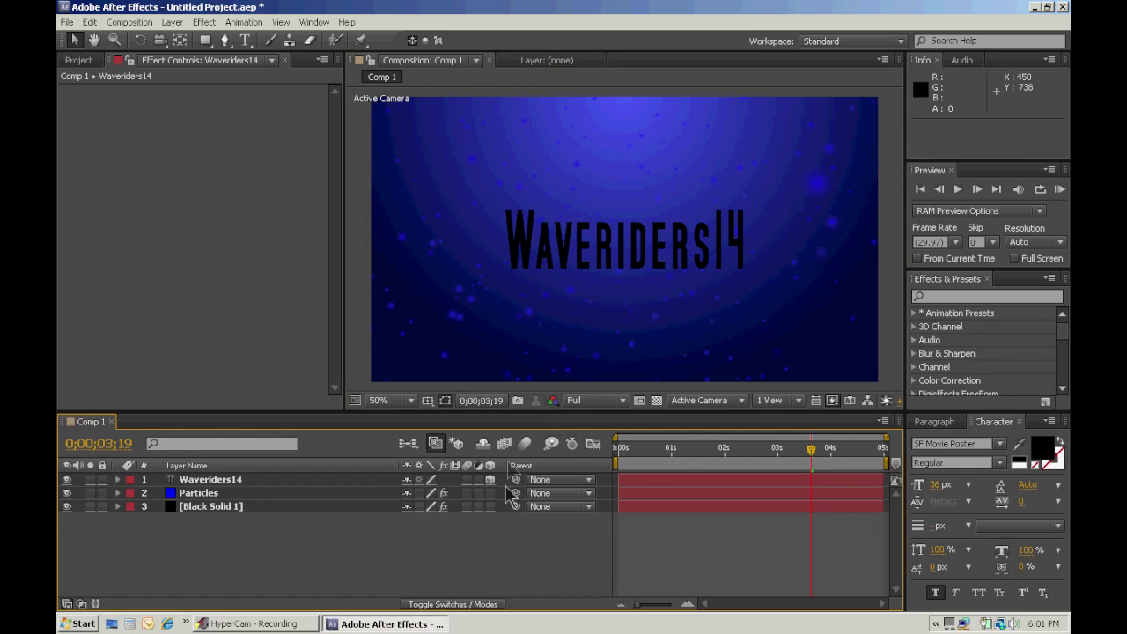
left_click(596, 258)
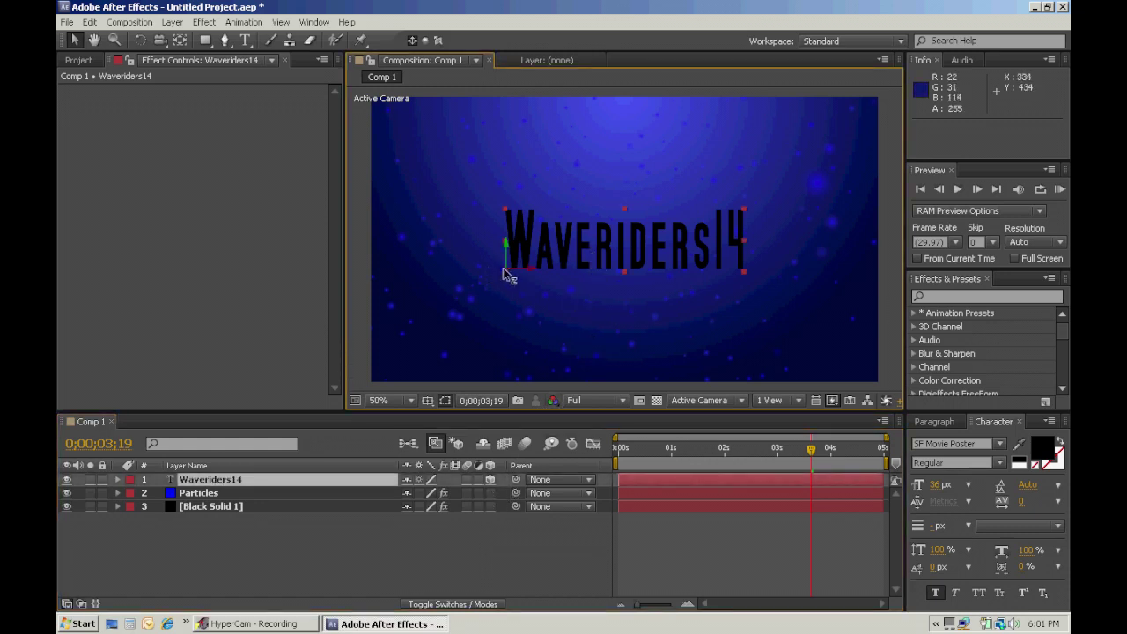
left_click(180, 39)
left_click_drag(502, 280, 626, 254)
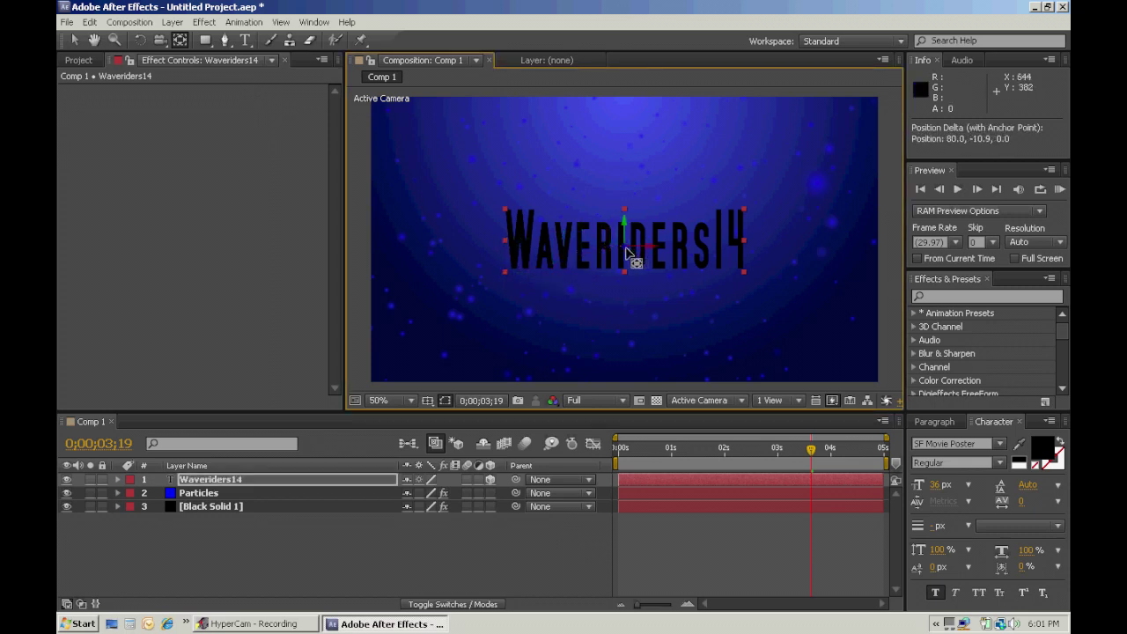
Push the title back in Z to 630, 376, -192 and move it below Particles.
key("v")
left_click_drag(622, 247, 559, 307)
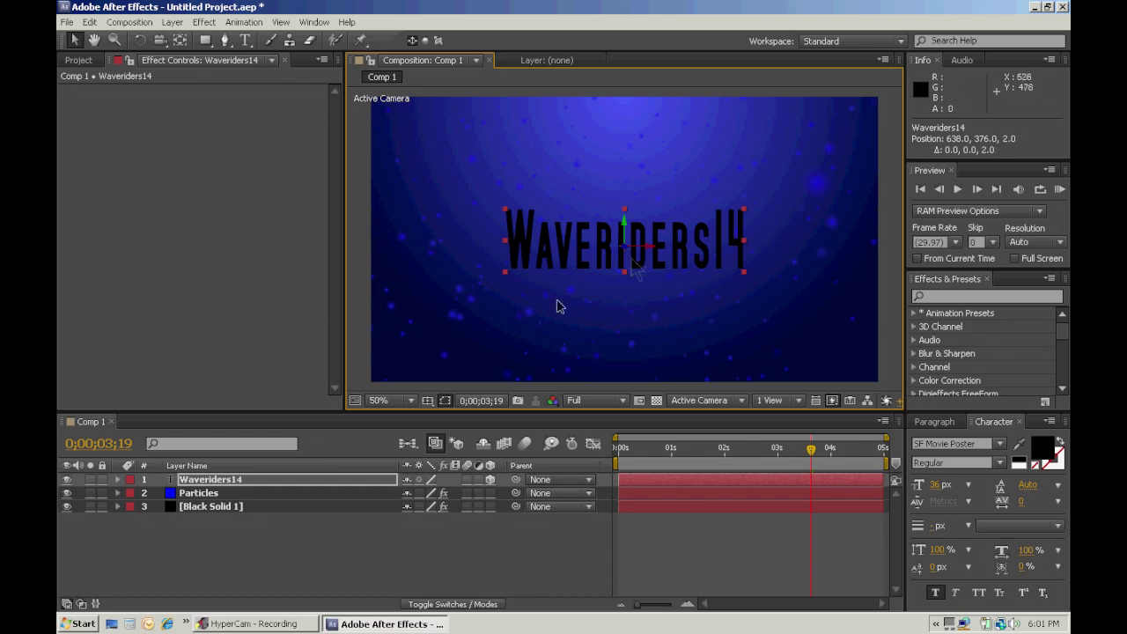
left_click_drag(220, 493, 220, 506)
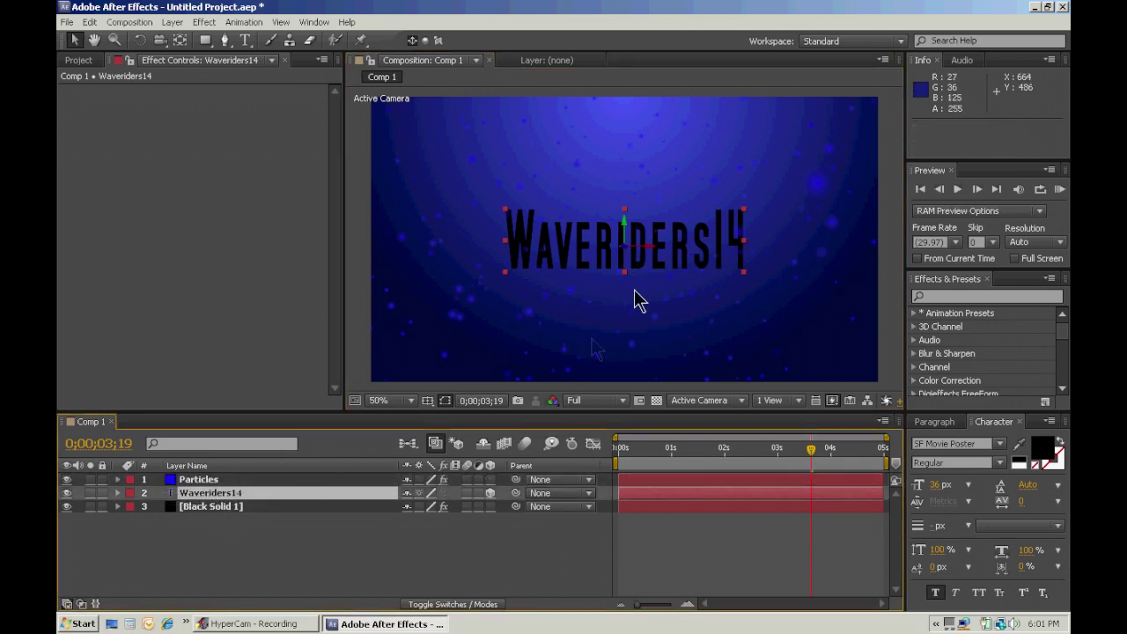
mouse_move(623, 245)
left_mouse_down()
mouse_move(605, 252)
mouse_move(591, 319)
mouse_move(610, 383)
mouse_move(664, 171)
mouse_move(675, 11)
mouse_move(666, 216)
mouse_move(652, 251)
mouse_move(688, 255)
mouse_move(617, 252)
mouse_move(643, 252)
left_mouse_up()
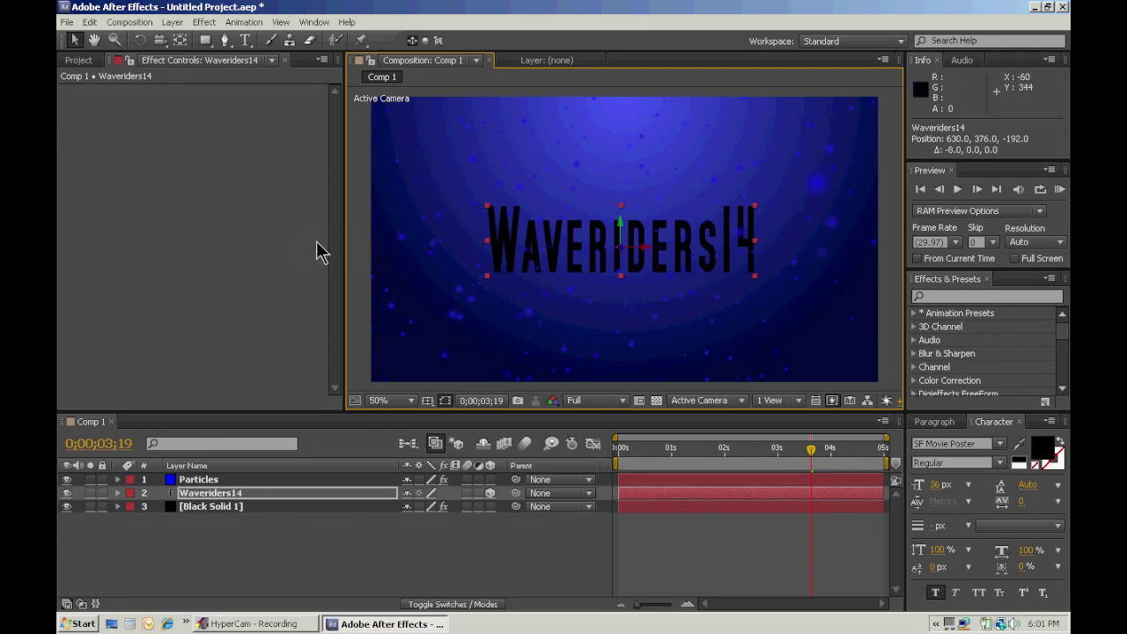
left_click(353, 249)
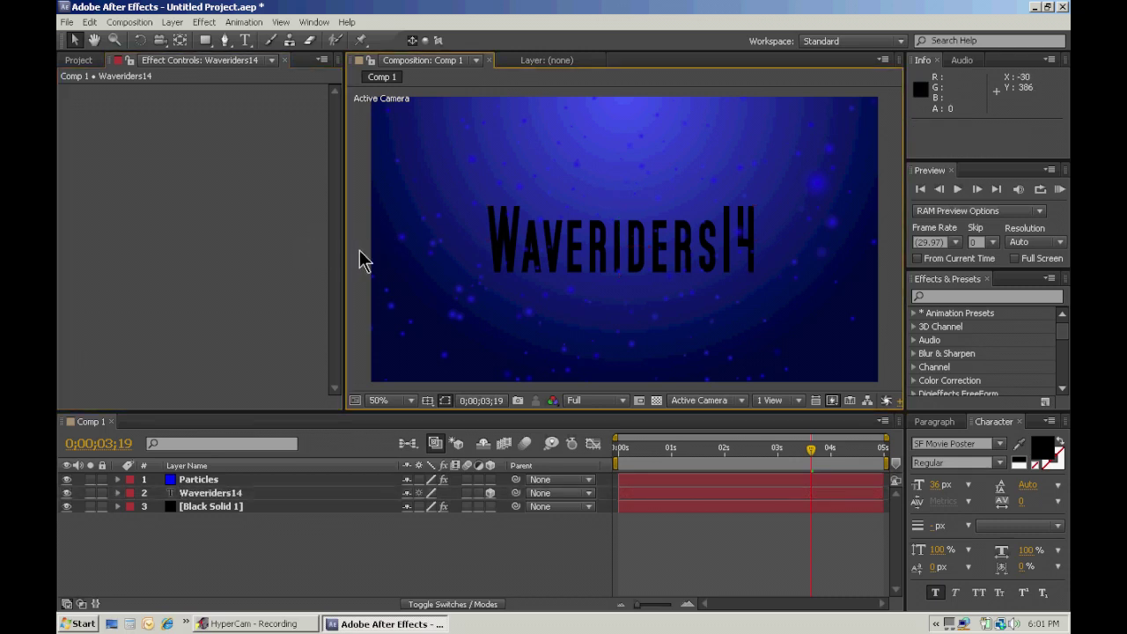